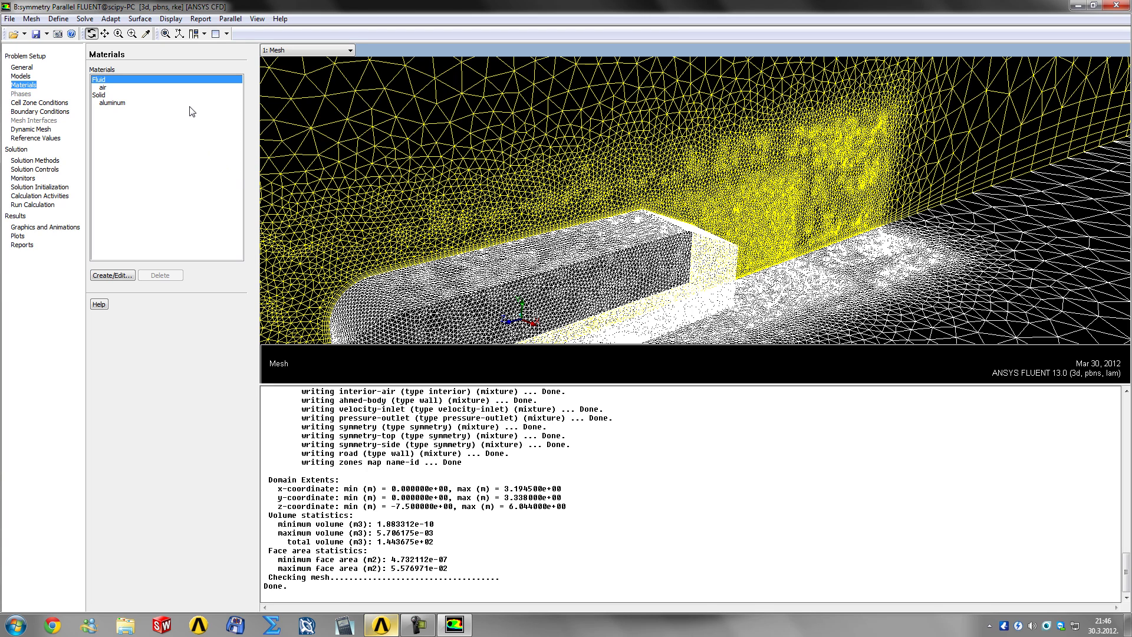
# - Change the air material's density by typing 46 over its last digits and apply it
pyautogui.click(112, 90)
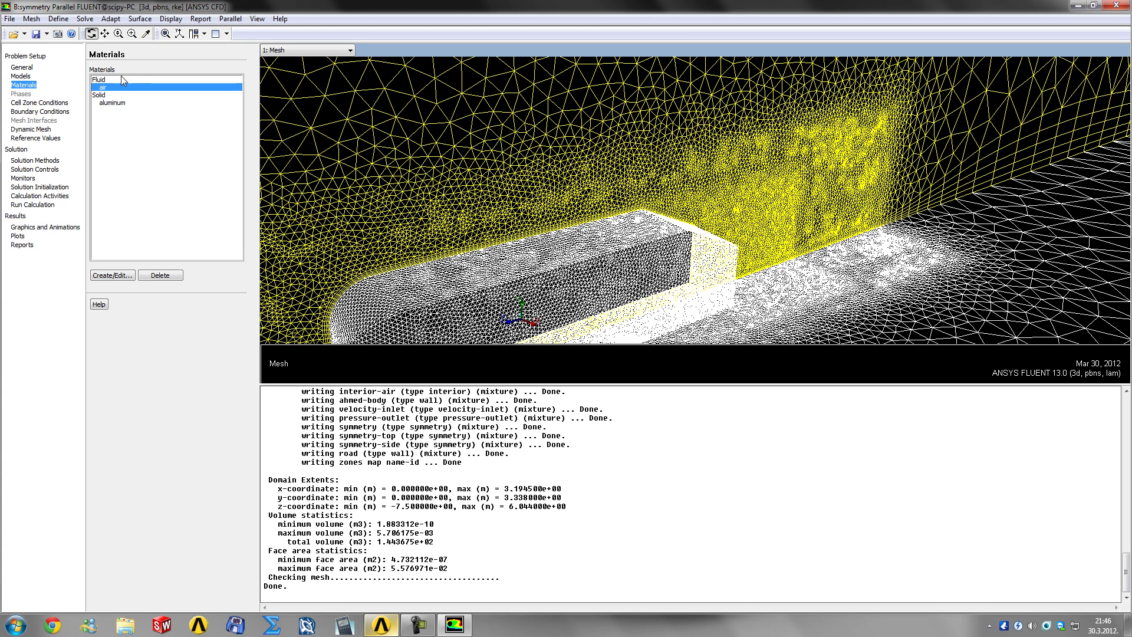
pyautogui.click(27, 103)
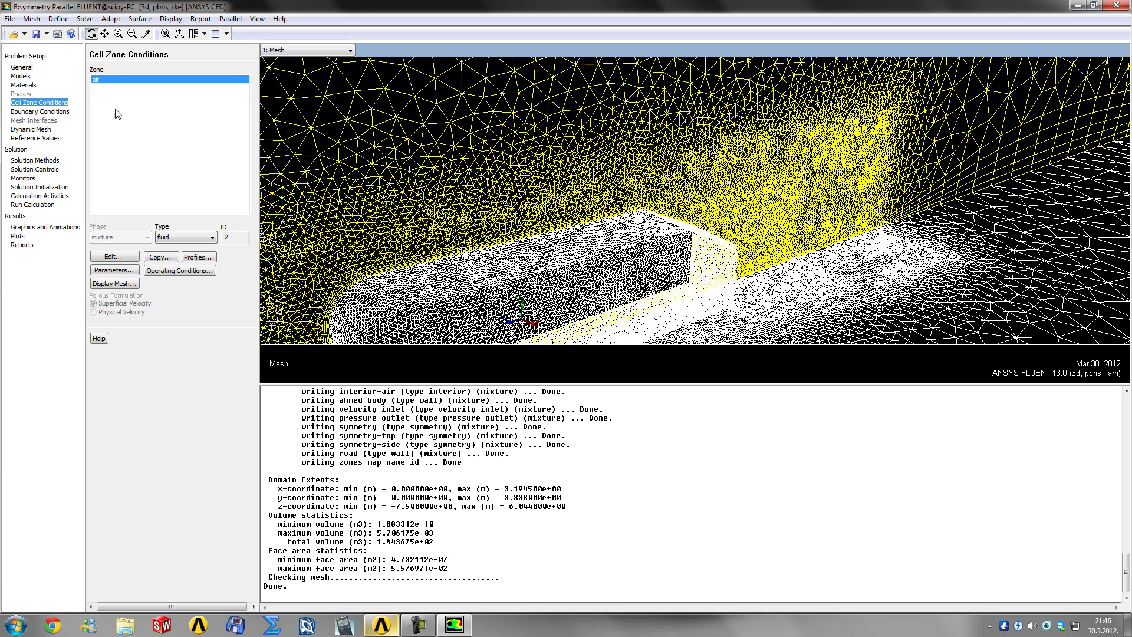
pyautogui.click(31, 85)
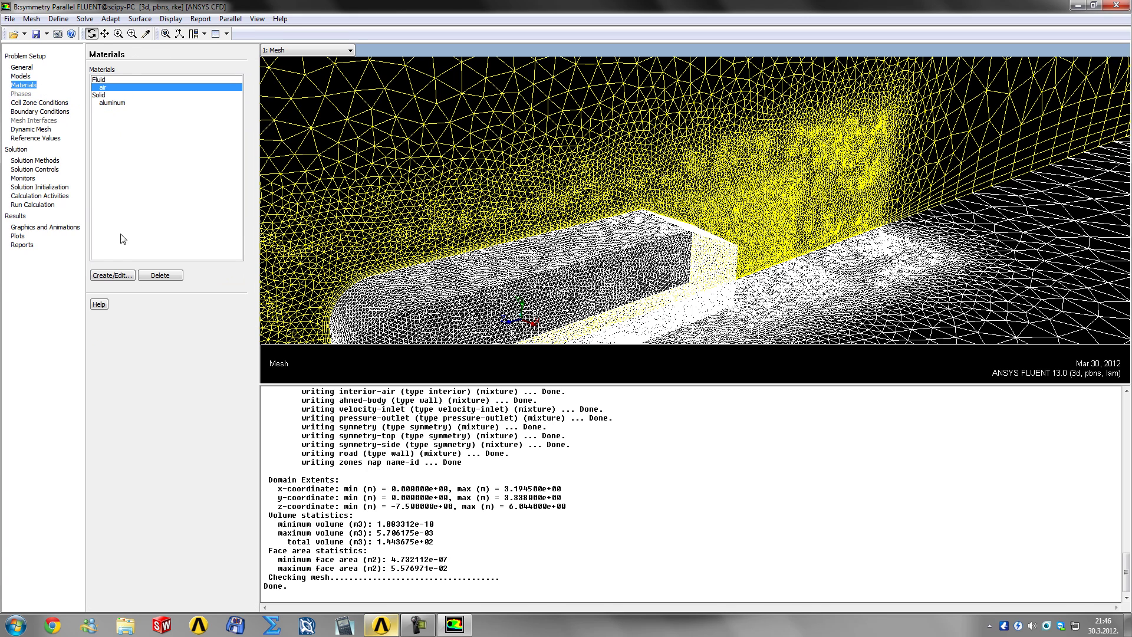
pyautogui.click(124, 274)
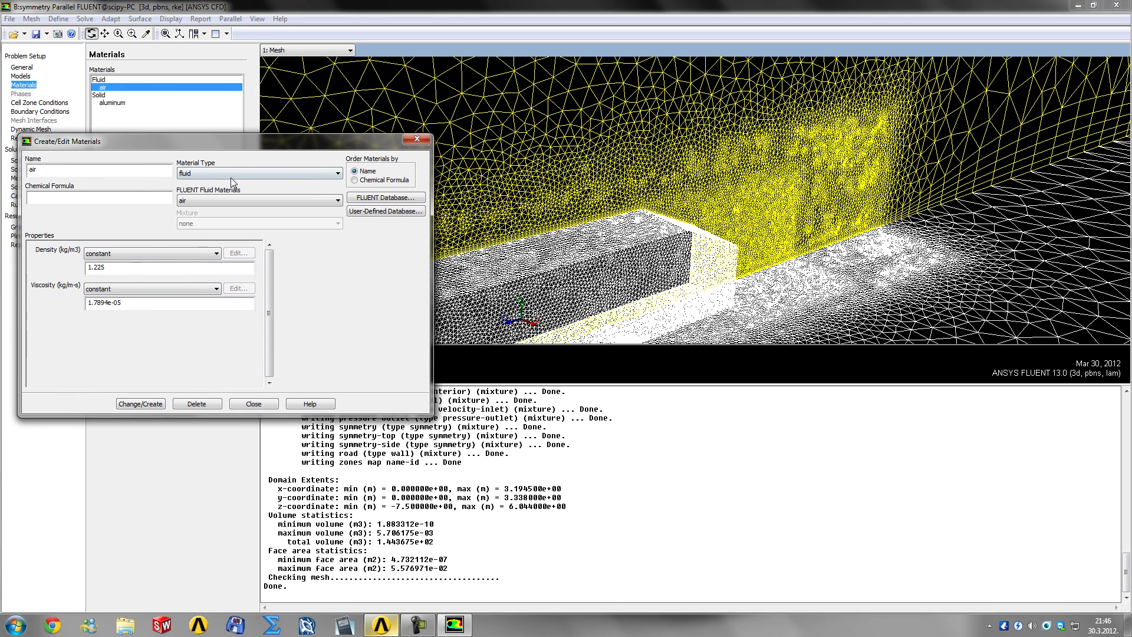
pyautogui.click(118, 270)
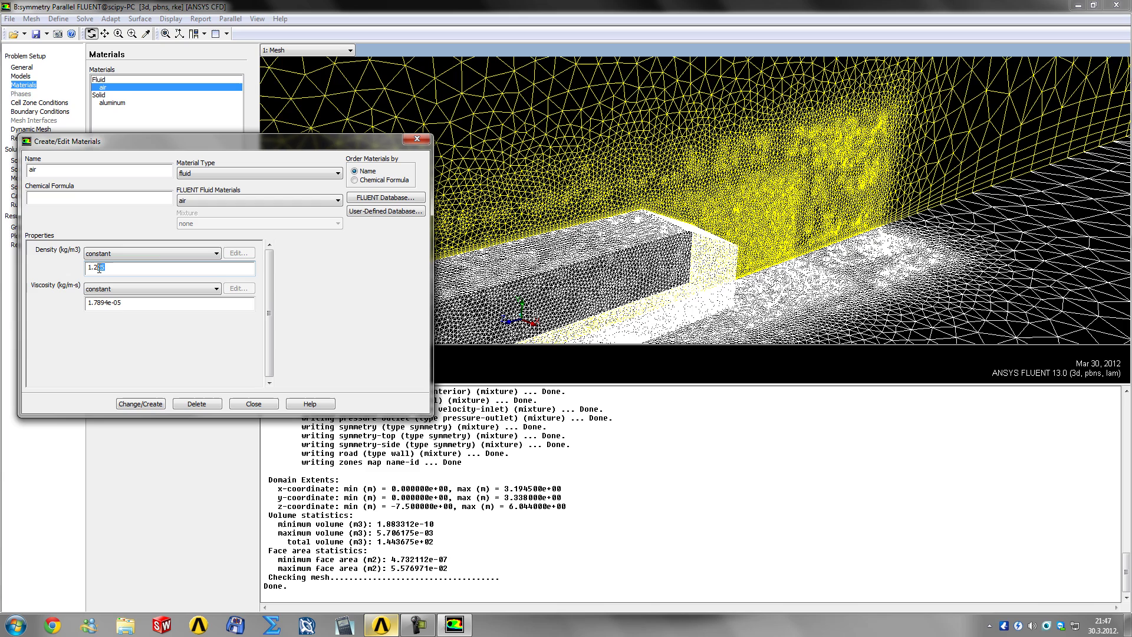
pyautogui.moveTo(104, 269); pyautogui.dragTo(96, 267)
pyautogui.write('46')
pyautogui.click(136, 405)
# - Adjust the air viscosity value and close the air material properties
pyautogui.write('5')
pyautogui.doubleClick(115, 307)
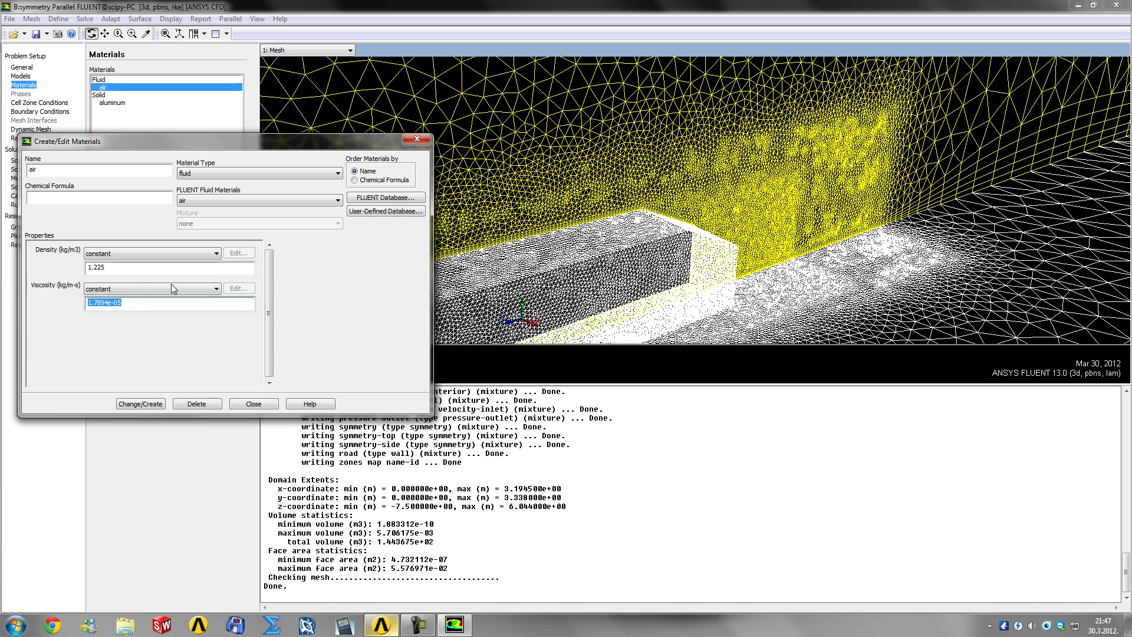
pyautogui.click(133, 305)
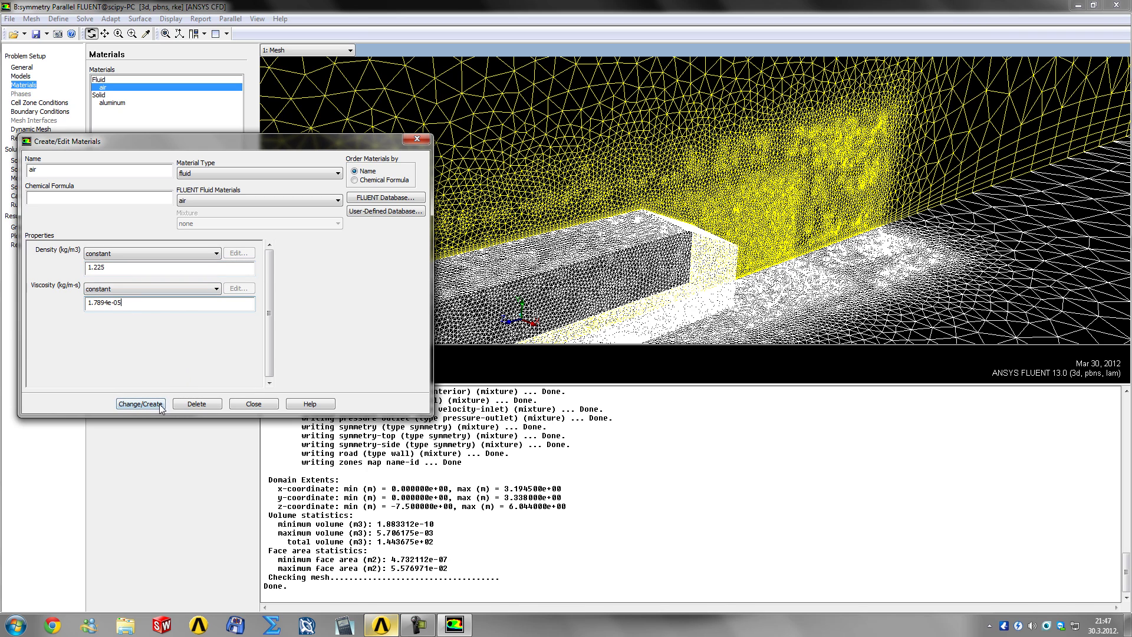
pyautogui.click(244, 404)
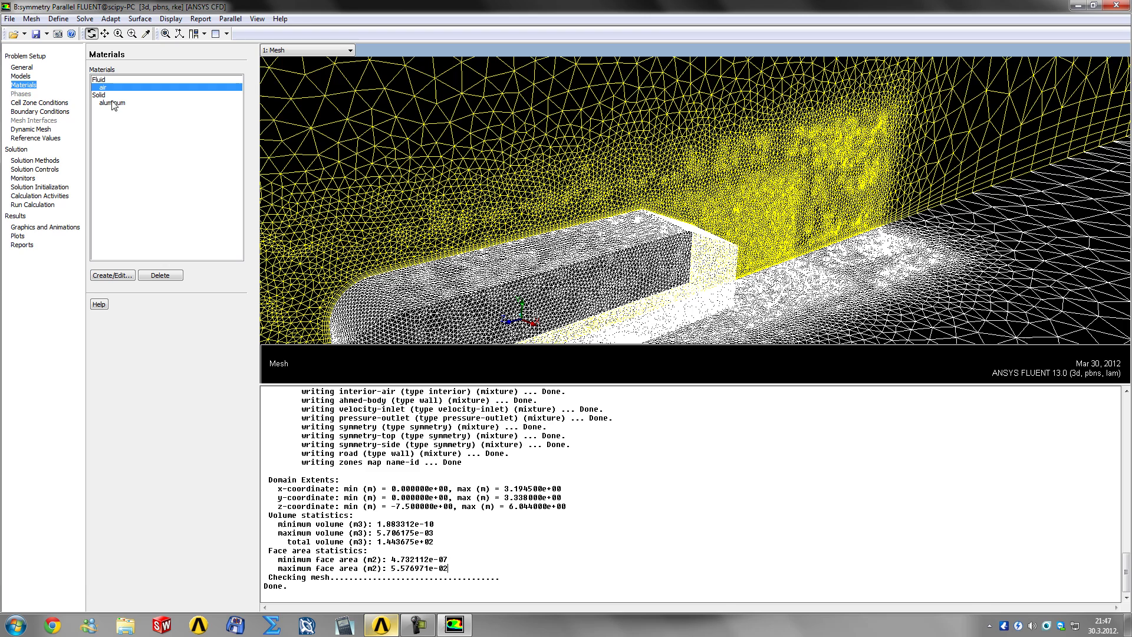
# - Keep the air cell zone as fluid with Frame Motion left off, and confirm
pyautogui.click(40, 104)
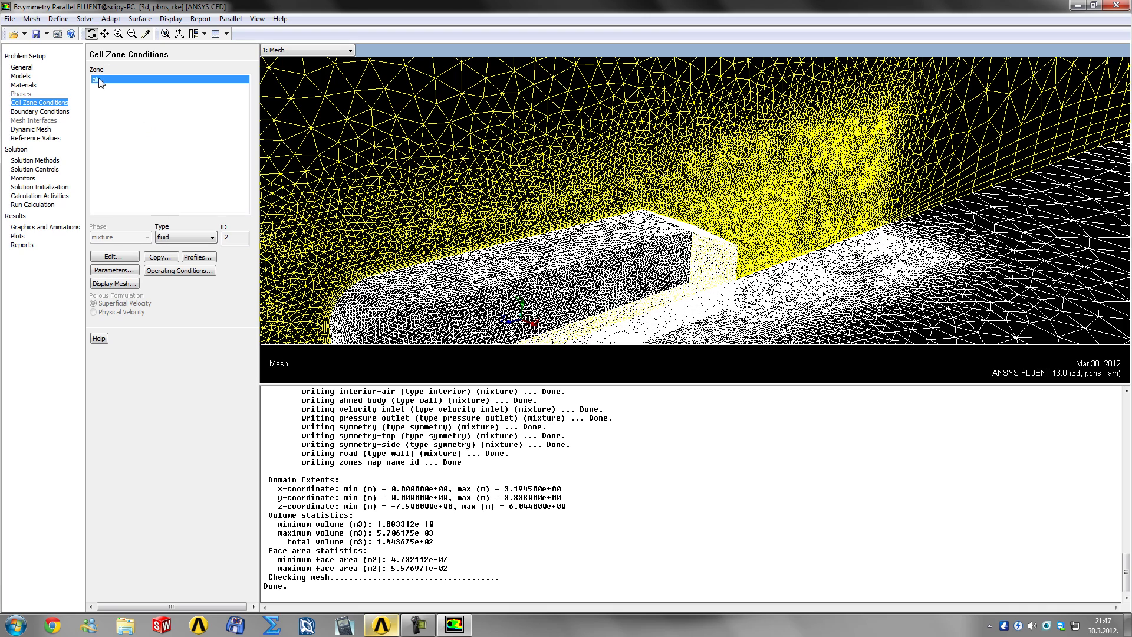
pyautogui.click(168, 238)
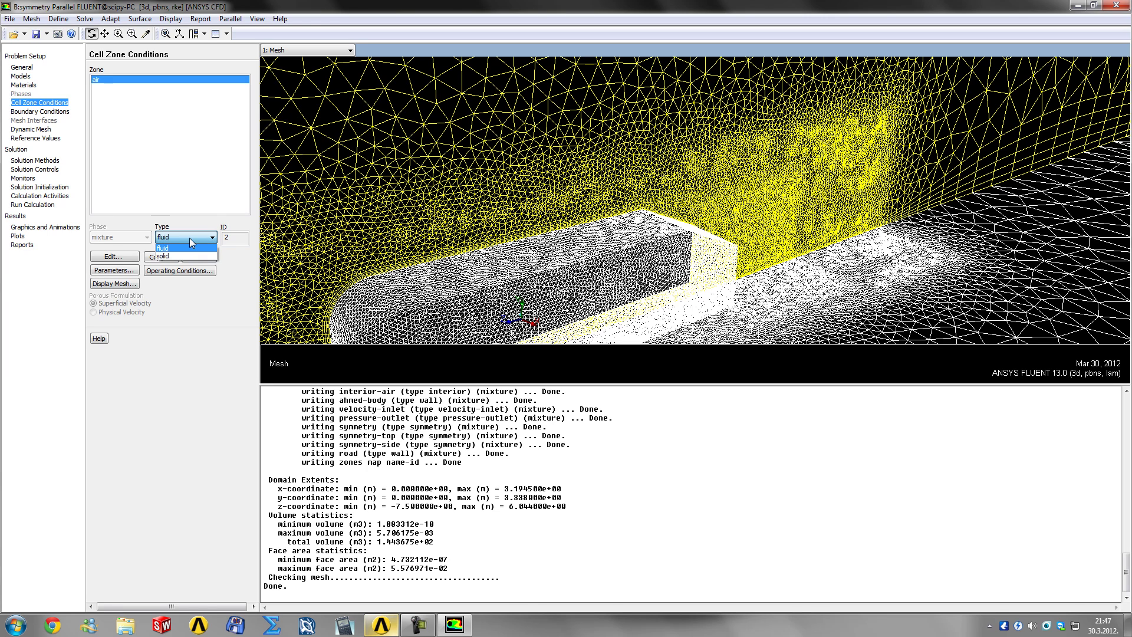
pyautogui.click(167, 238)
pyautogui.click(121, 257)
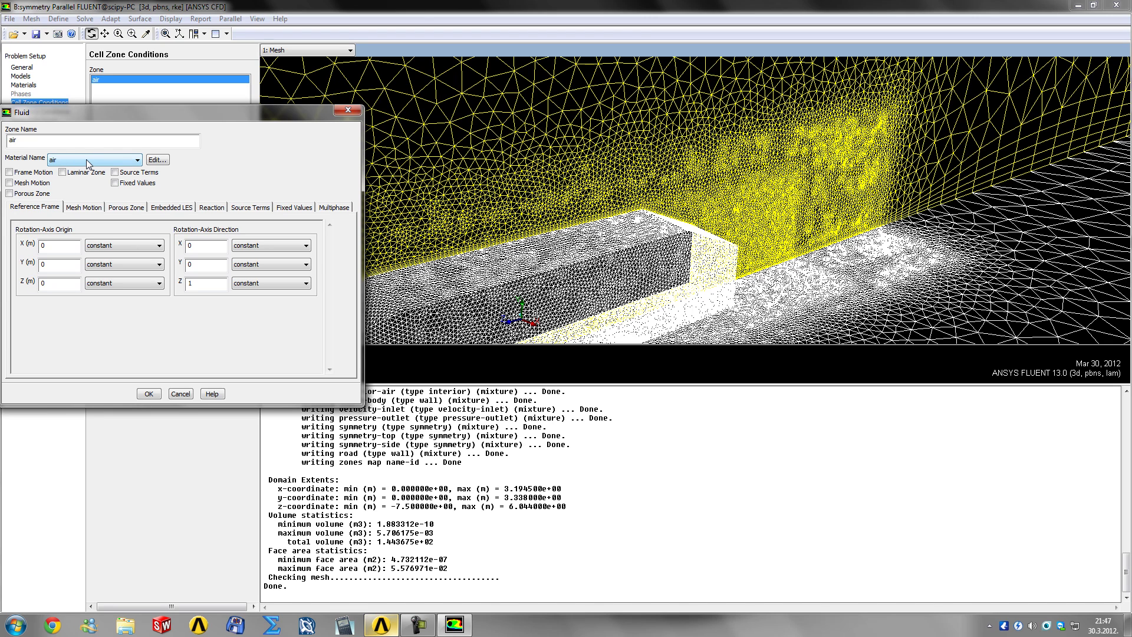
pyautogui.click(9, 172)
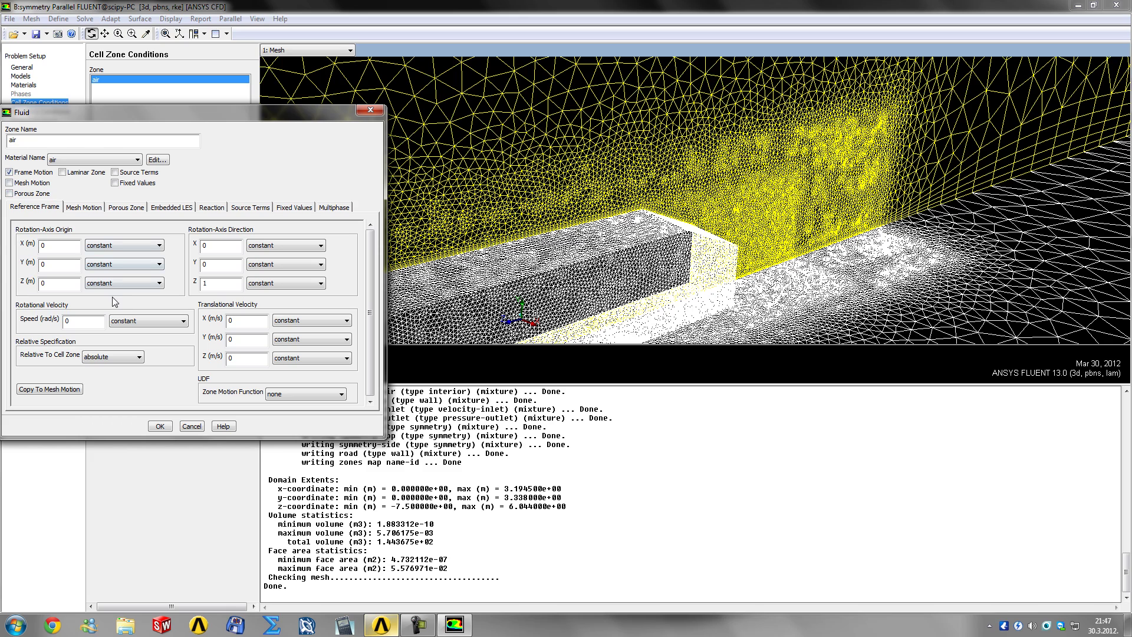
pyautogui.doubleClick(216, 285)
pyautogui.doubleClick(89, 322)
pyautogui.click(9, 171)
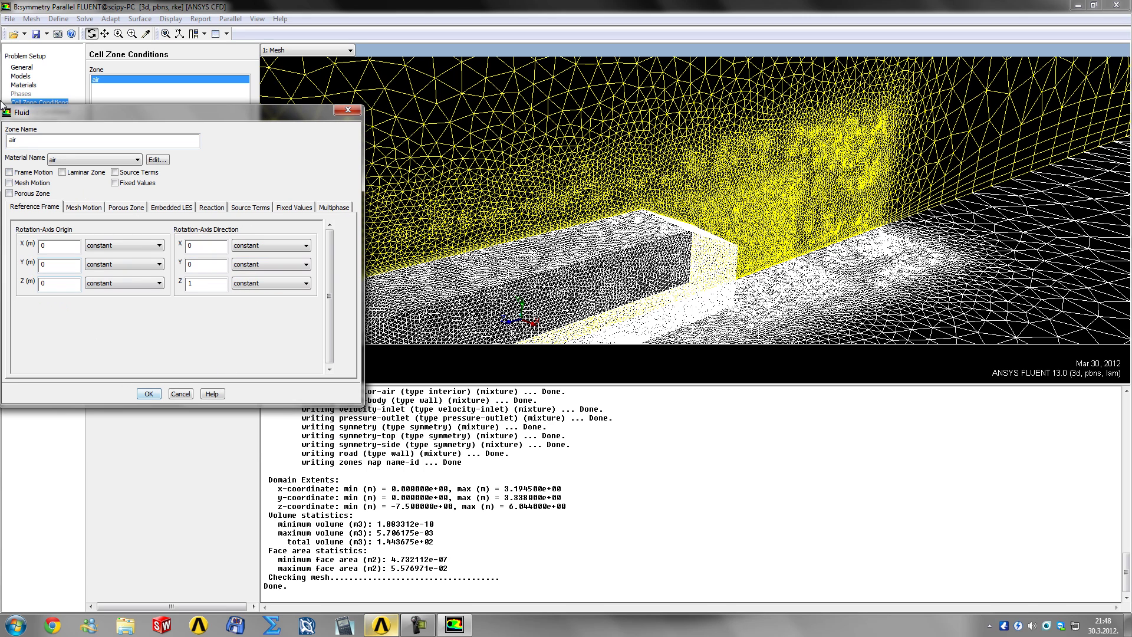
pyautogui.click(149, 393)
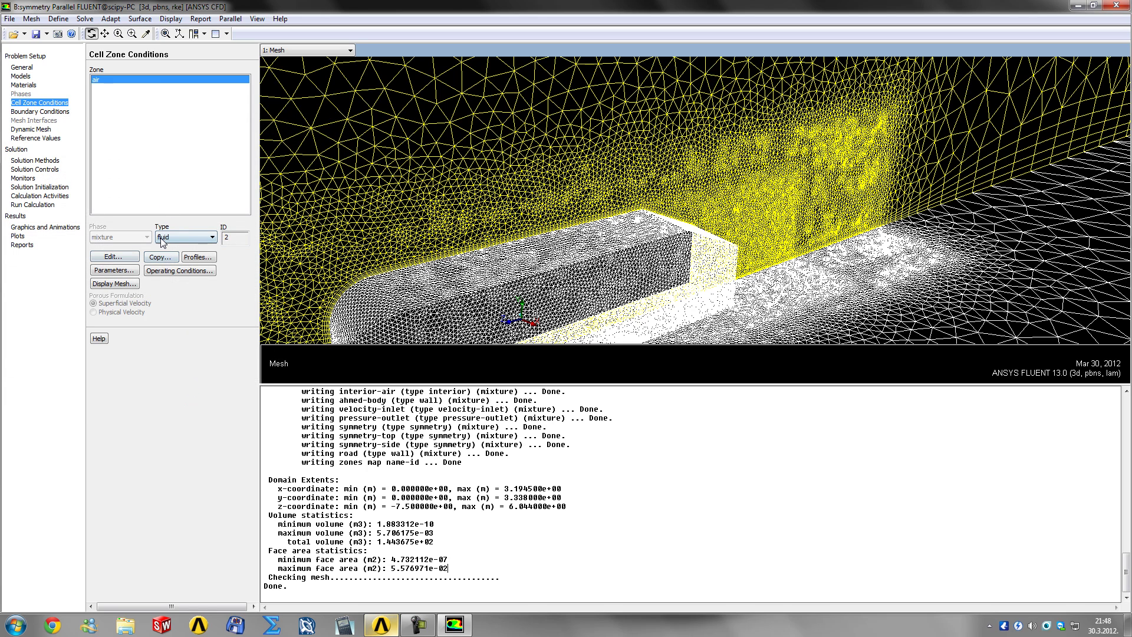
pyautogui.click(181, 272)
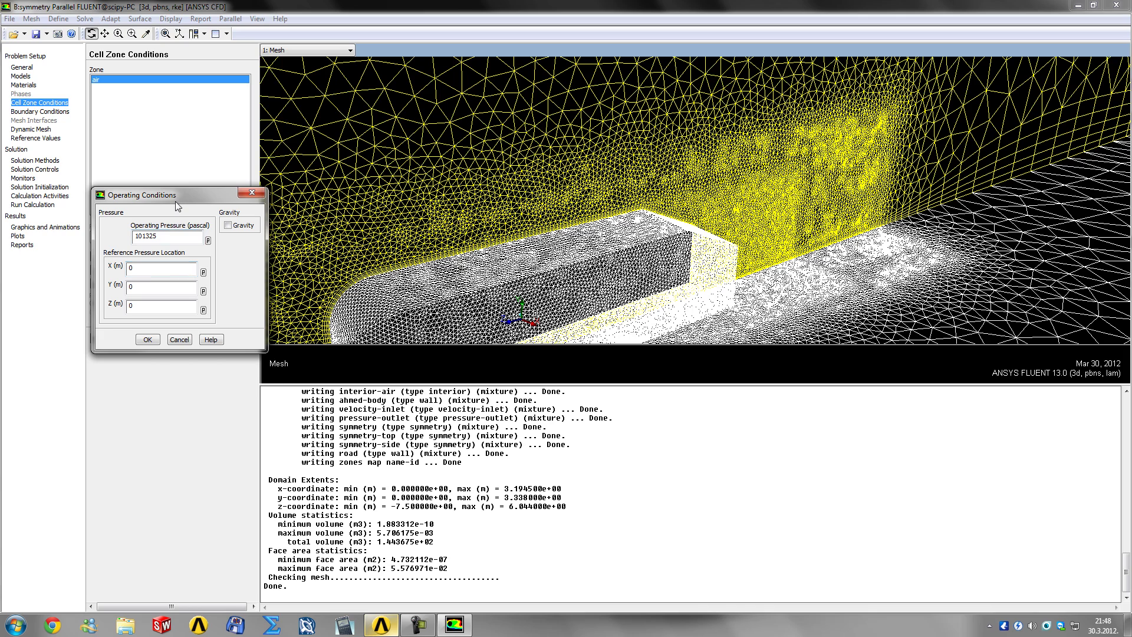
pyautogui.moveTo(177, 200); pyautogui.dragTo(109, 357)
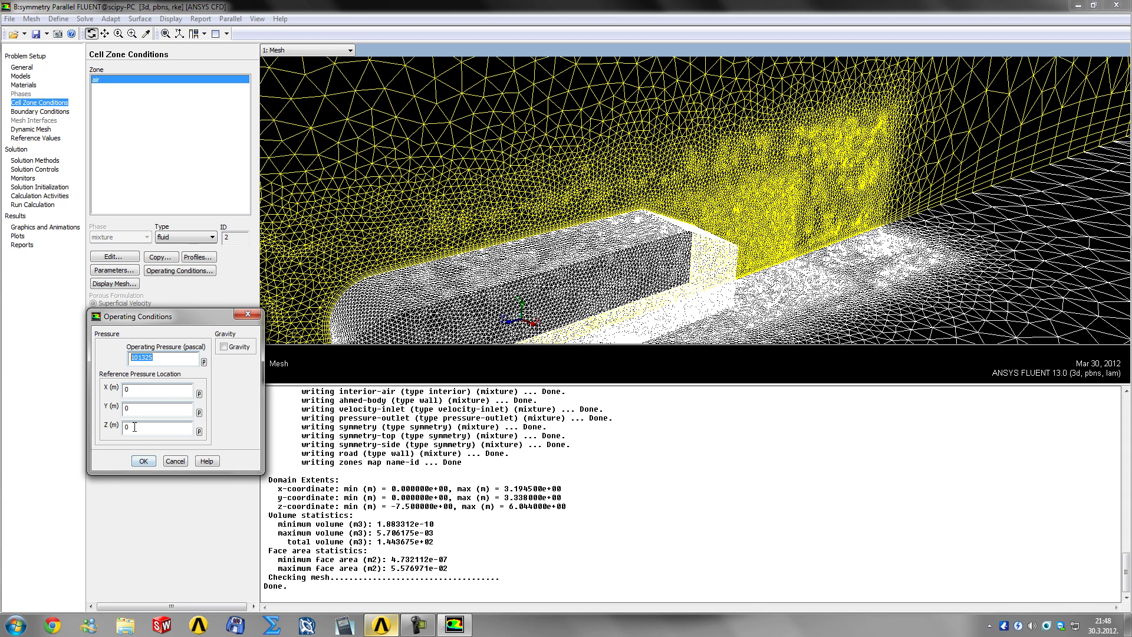
pyautogui.click(143, 460)
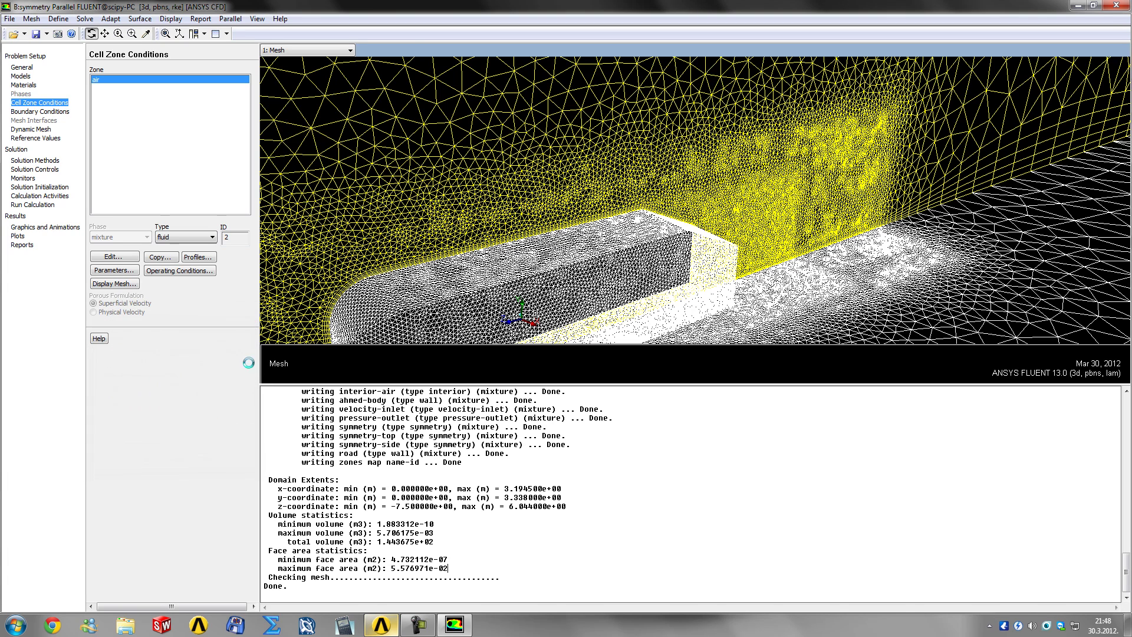
# - Edit the ahmed-body wall and keep it a stationary No Slip wall instead of Specified Shear
pyautogui.click(44, 114)
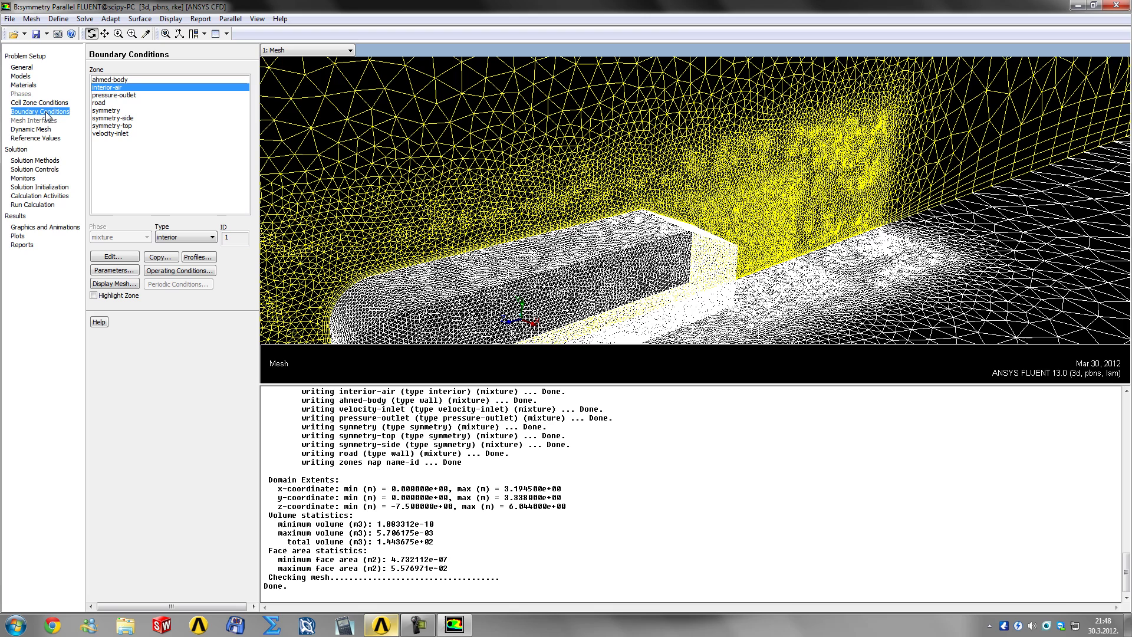
pyautogui.click(116, 79)
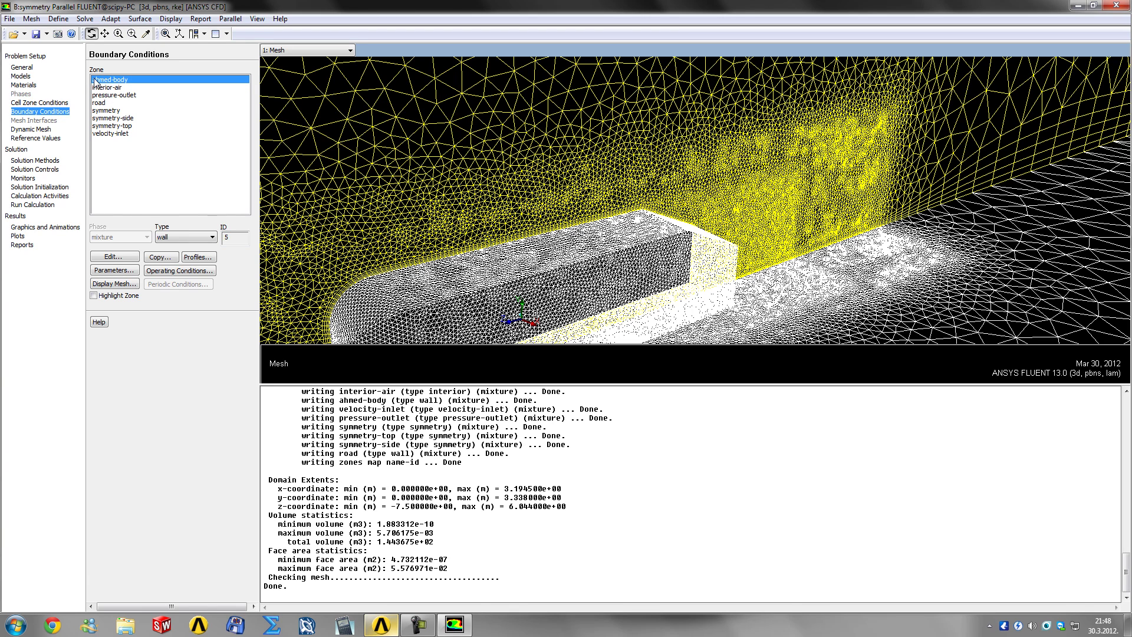
pyautogui.click(132, 95)
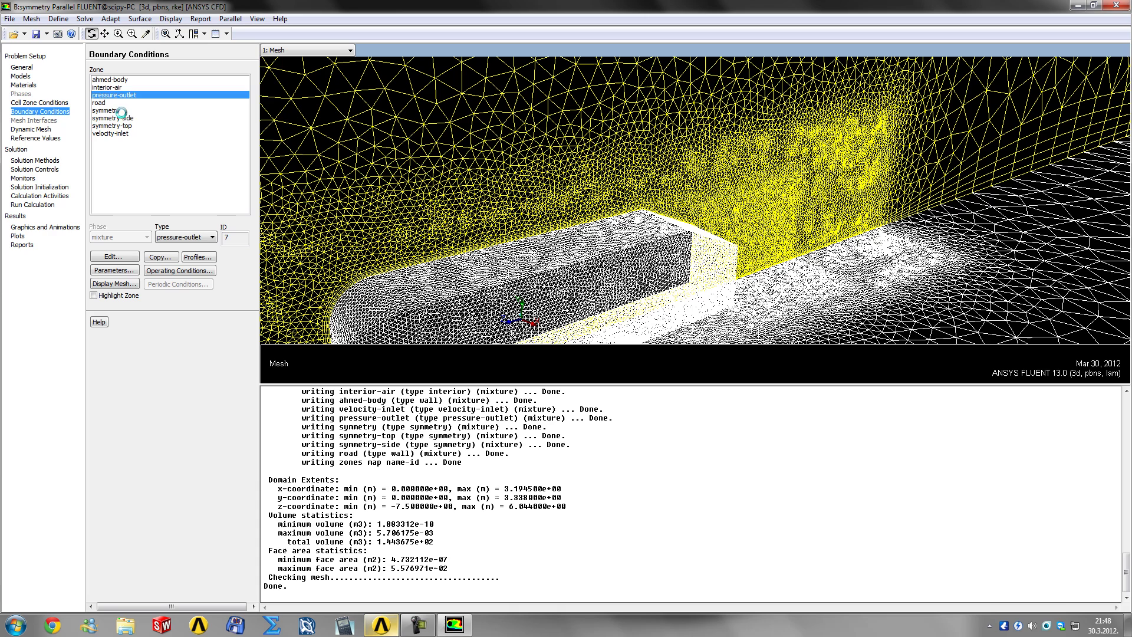
pyautogui.click(115, 118)
pyautogui.click(120, 80)
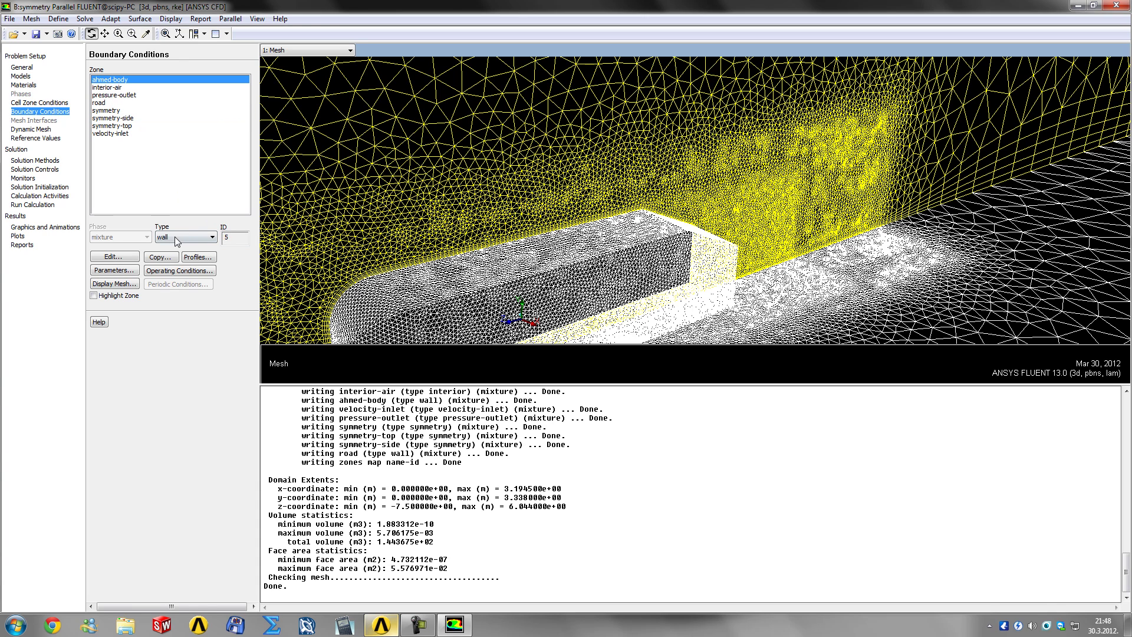
pyautogui.click(115, 257)
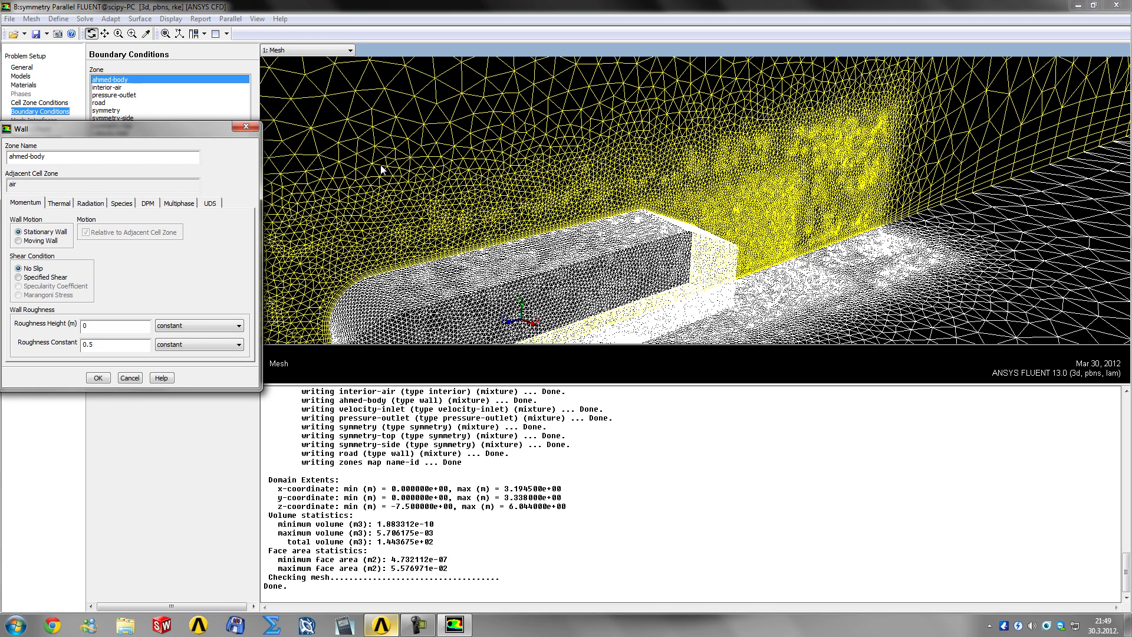
pyautogui.click(23, 277)
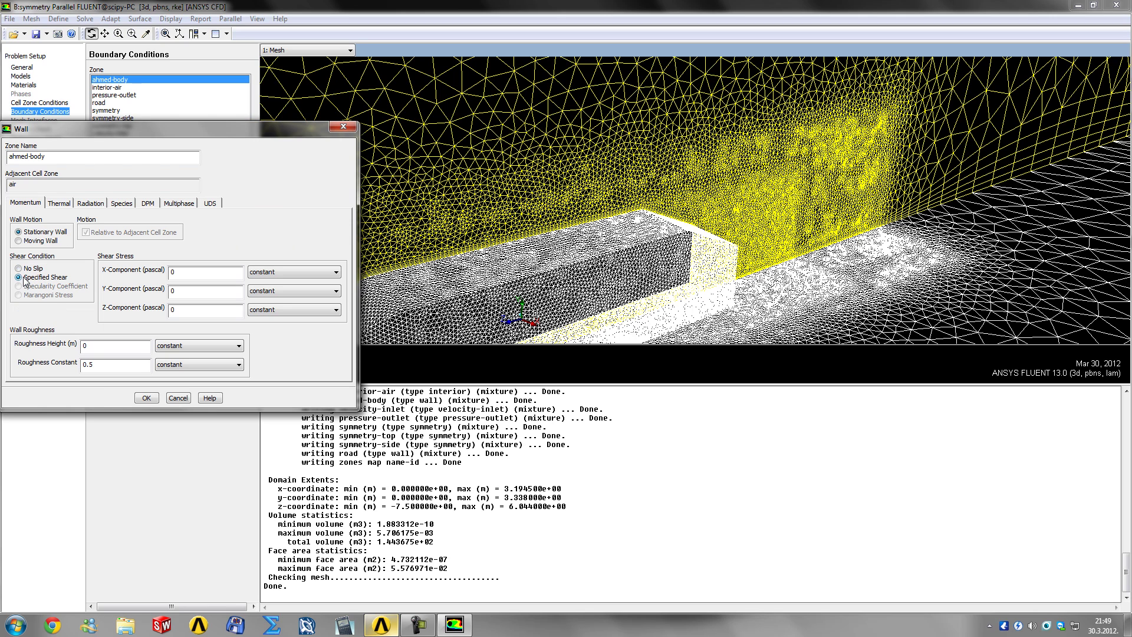
pyautogui.click(217, 272)
pyautogui.click(32, 277)
pyautogui.click(30, 268)
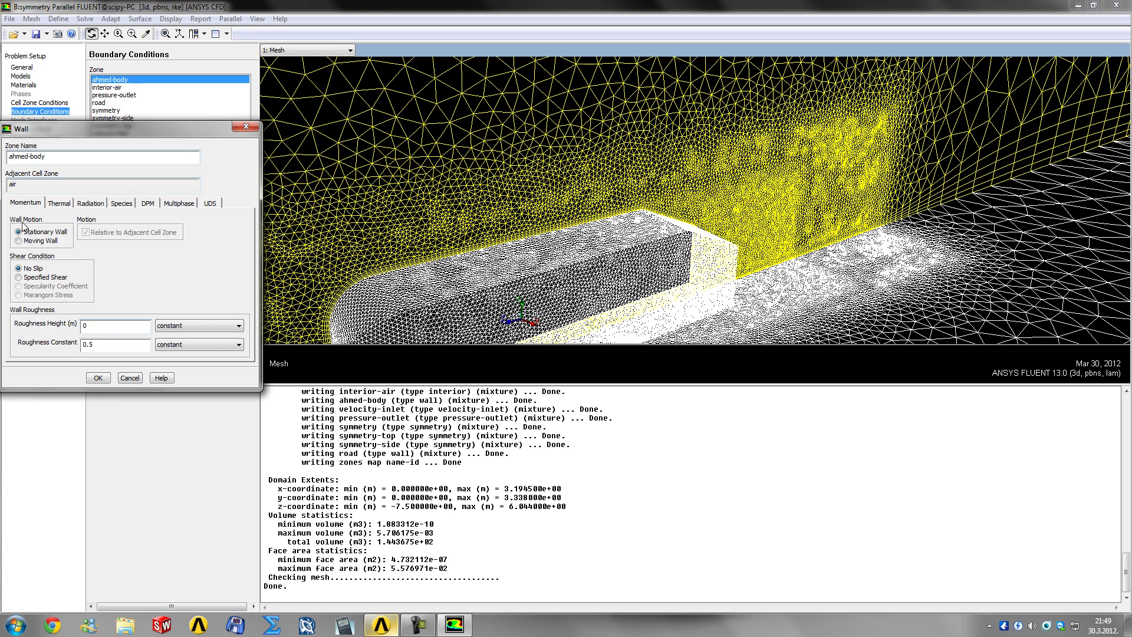
# - Confirm the ahmed-body wall settings and accept interior-air unchanged
pyautogui.click(98, 378)
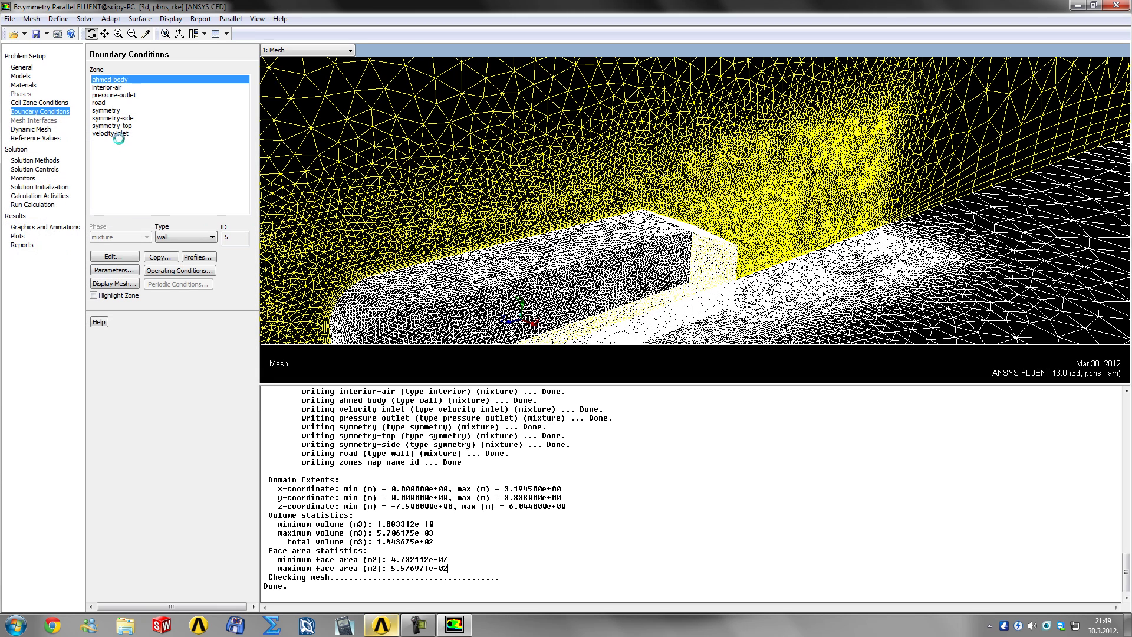
pyautogui.click(108, 89)
pyautogui.click(115, 257)
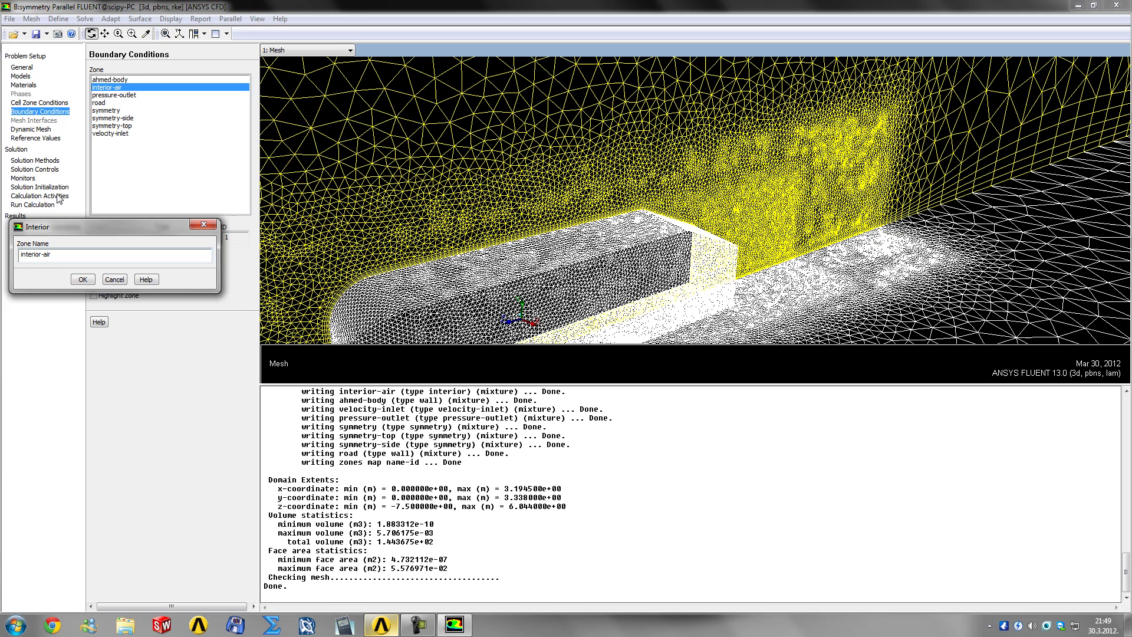
pyautogui.click(83, 279)
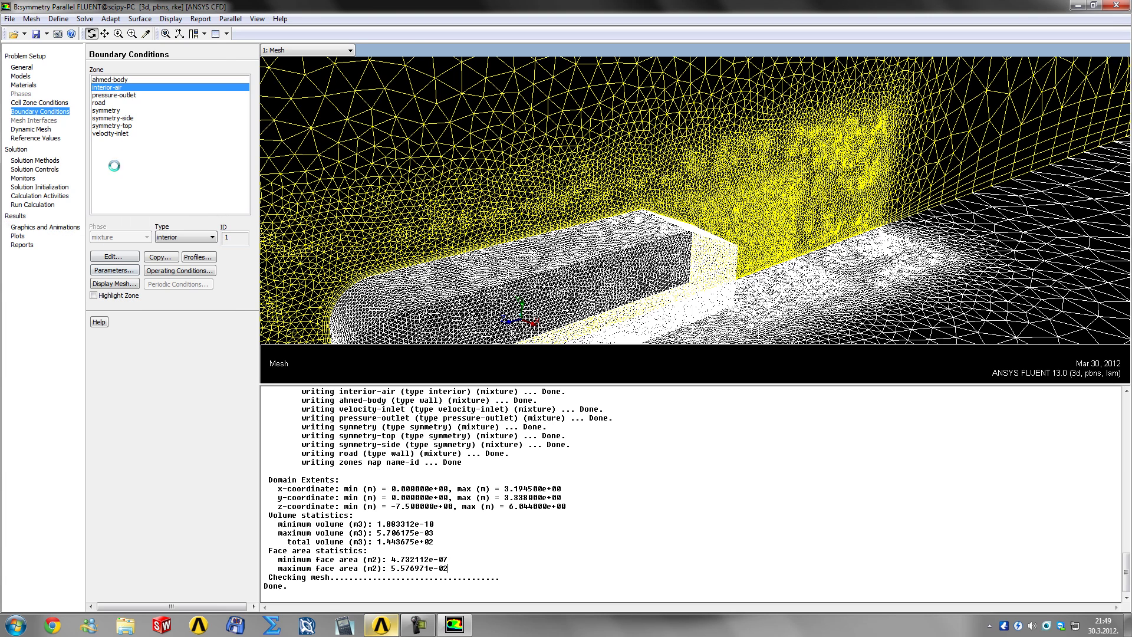
# - Set the pressure-outlet gauge pressure to 0 Pa
pyautogui.click(121, 96)
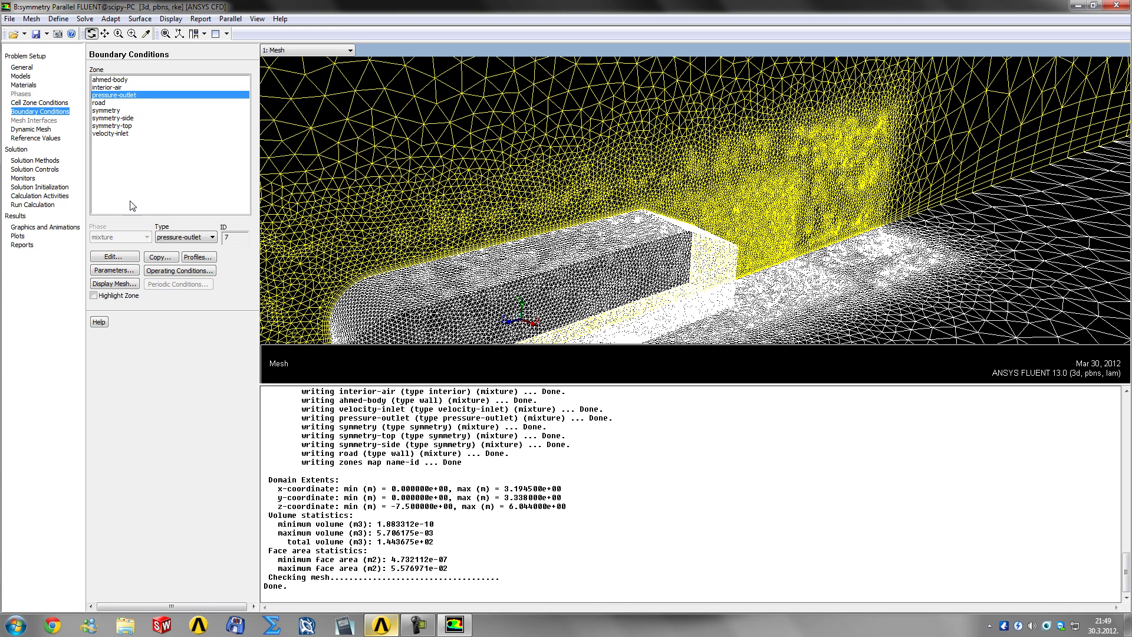
pyautogui.click(112, 258)
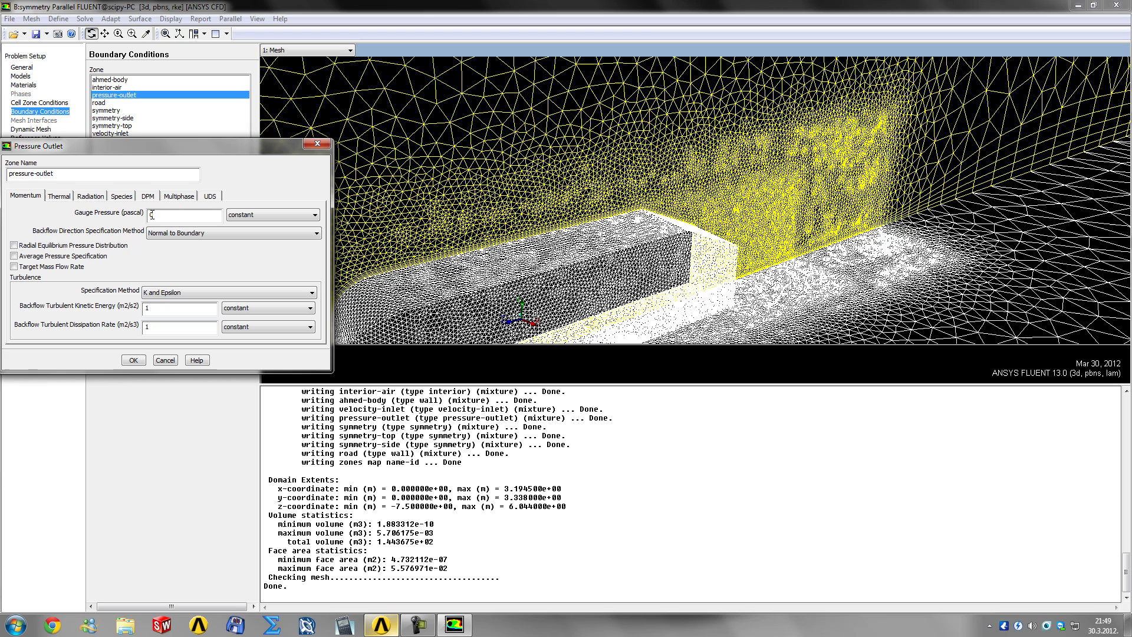
pyautogui.doubleClick(152, 215)
pyautogui.write('101325')
pyautogui.doubleClick(179, 216)
pyautogui.write('0')
# - Open bcs.pdf from the maximized tutorial folder on the desktop
pyautogui.click(1127, 625)
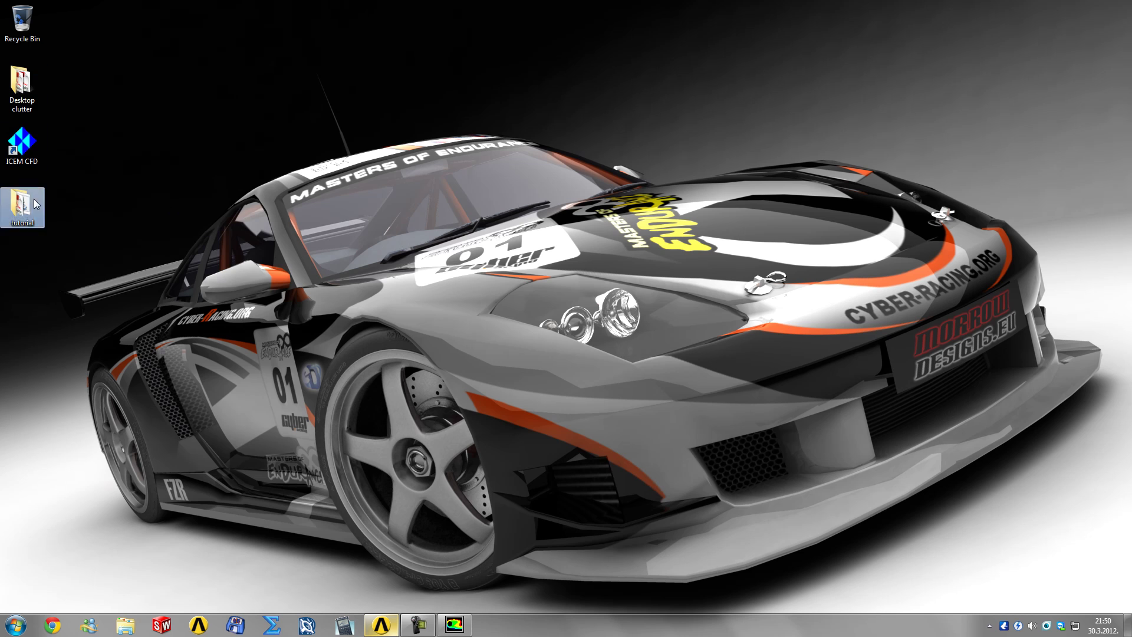
pyautogui.doubleClick(24, 203)
pyautogui.doubleClick(197, 214)
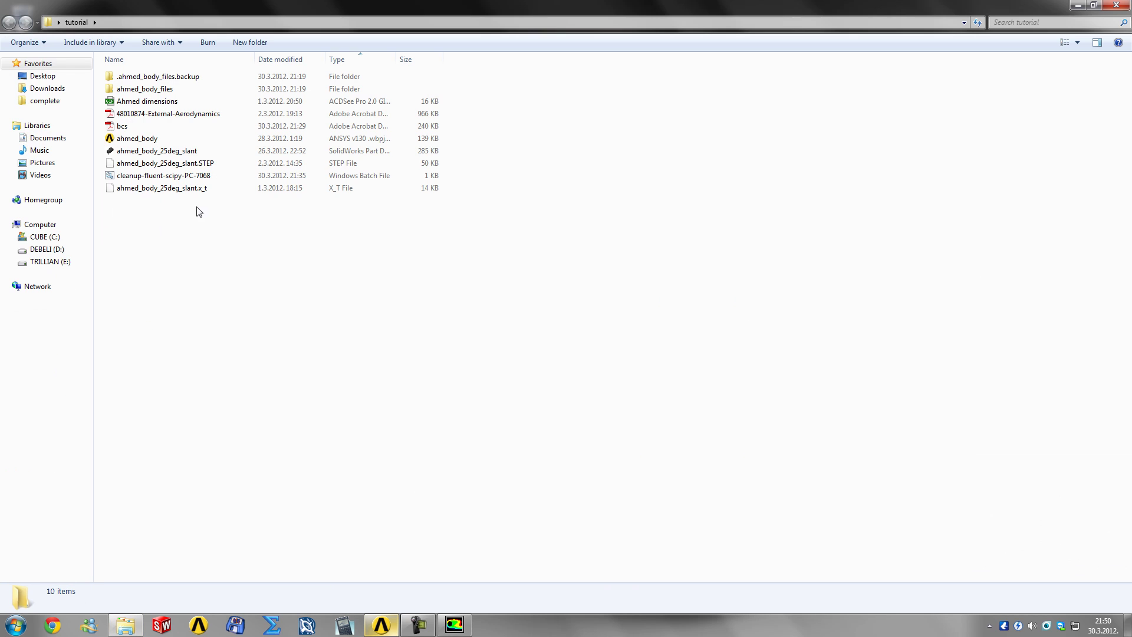
pyautogui.doubleClick(115, 127)
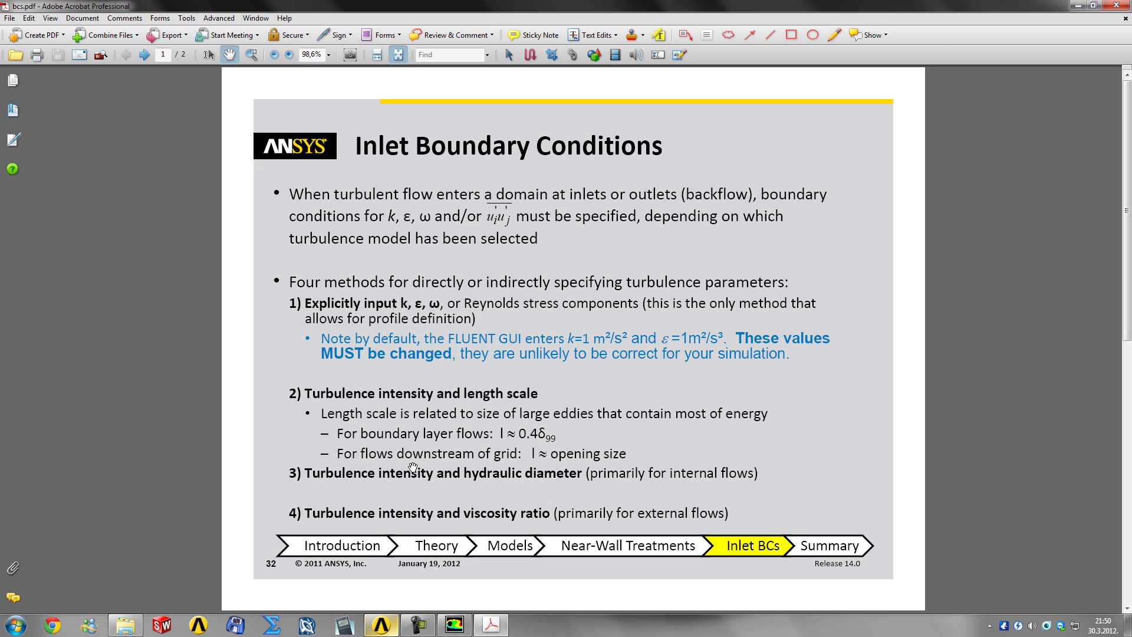
# - Read the recommended values on slide 33, Inlet Turbulence Conditions, then leave Acrobat
pyautogui.scroll(-1, 412, 469)
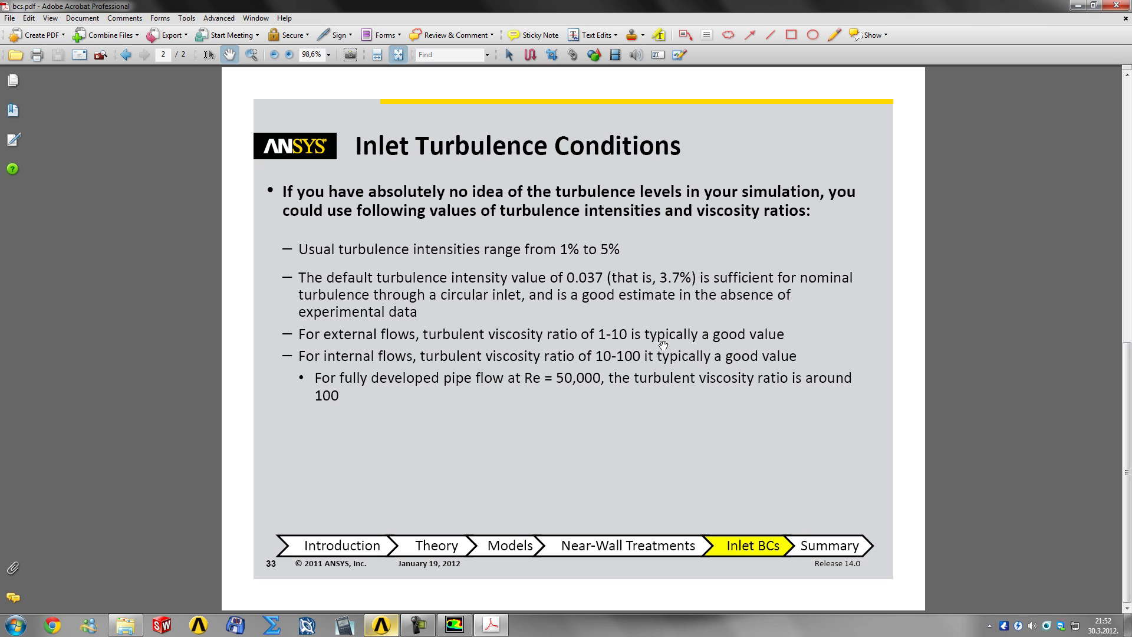
pyautogui.scroll(1, 677, 318)
pyautogui.scroll(-1, 678, 318)
pyautogui.hotkey('alt', 'Tab')
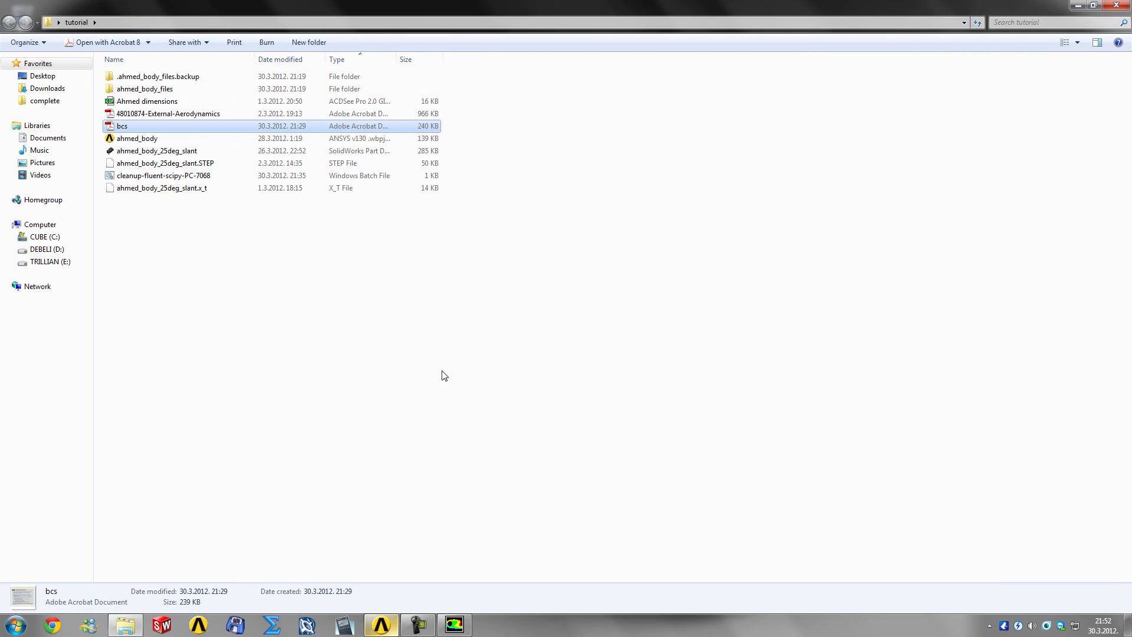
# - Set pressure-outlet backflow turbulence to Intensity and Viscosity Ratio with 5% intensity and ratio 10
pyautogui.click(439, 377)
pyautogui.click(454, 624)
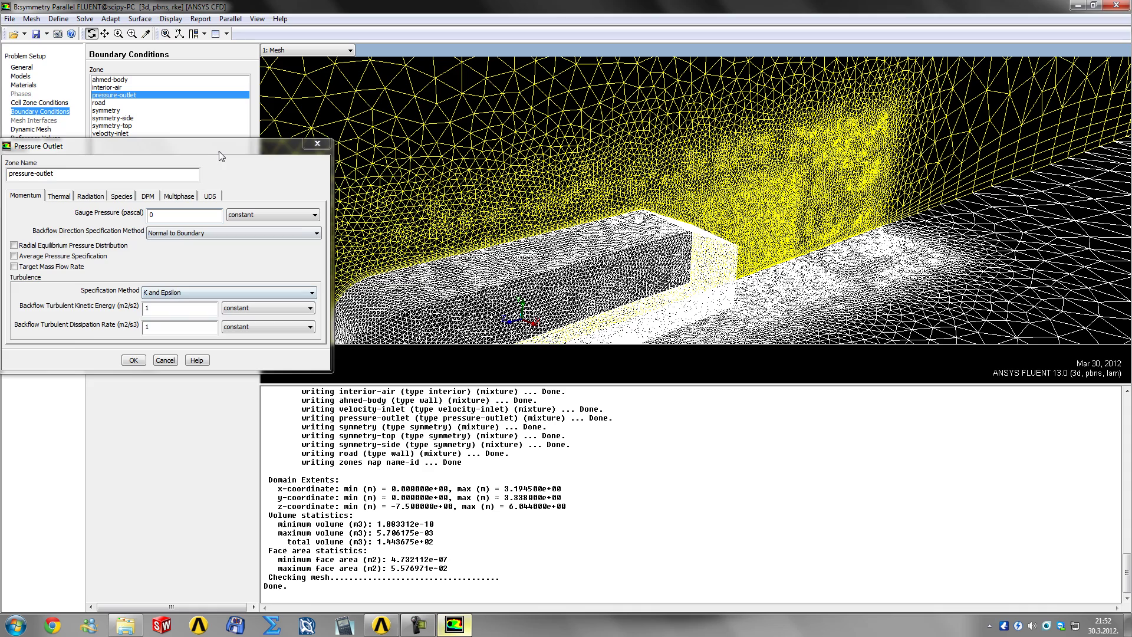
pyautogui.moveTo(214, 150); pyautogui.dragTo(418, 199)
pyautogui.click(366, 345)
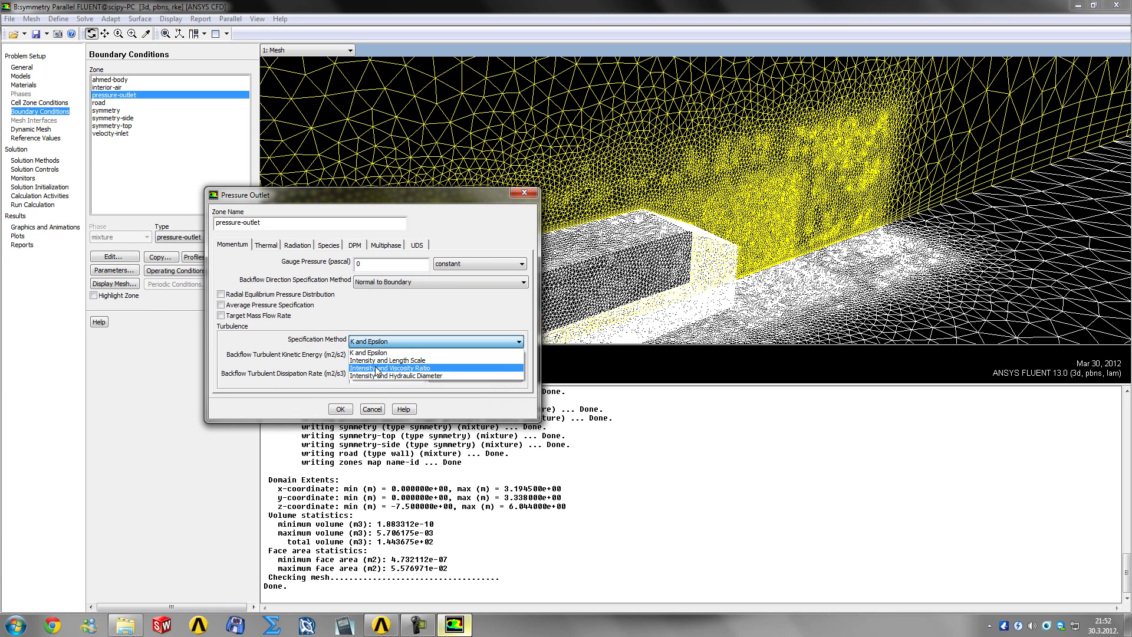
pyautogui.click(412, 368)
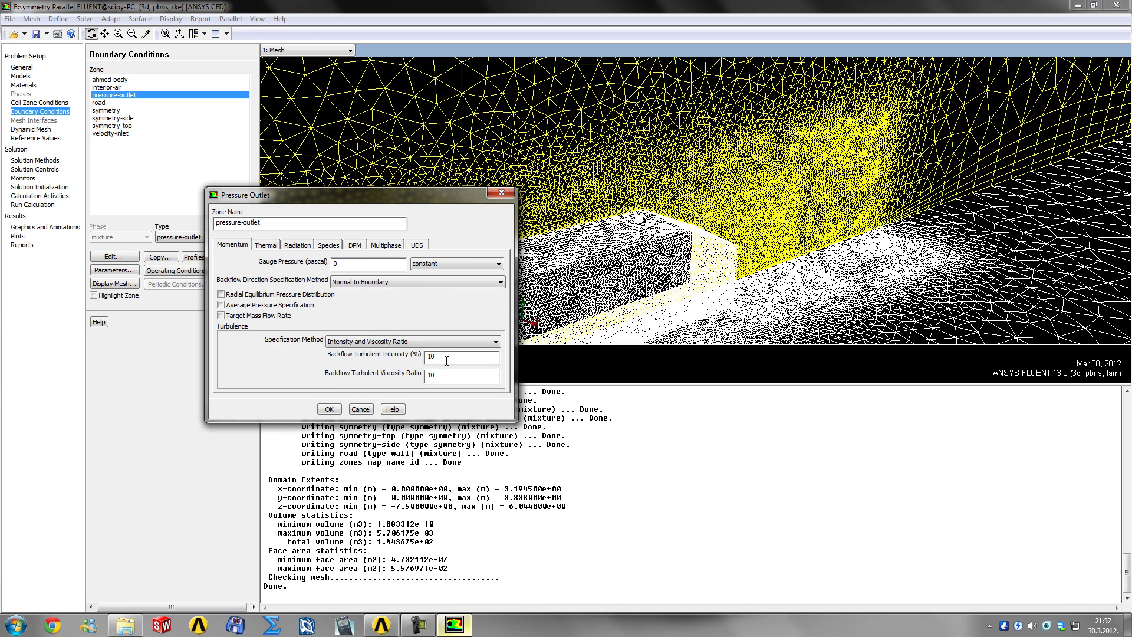
pyautogui.press('Tab')
pyautogui.write('5')
pyautogui.click(446, 375)
pyautogui.click(329, 409)
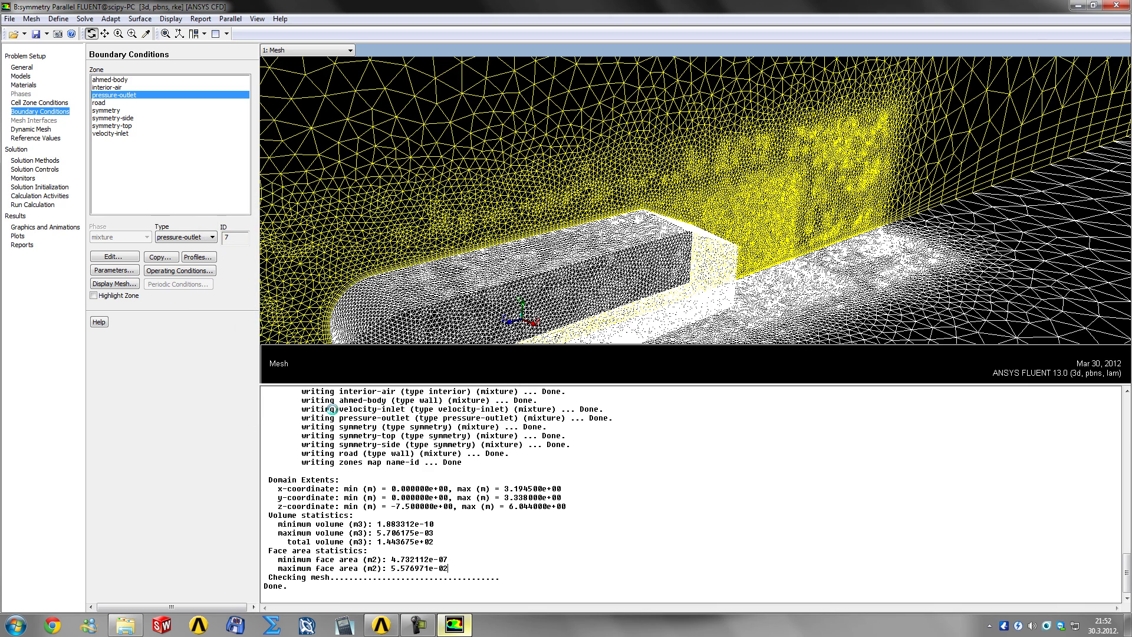
# - Set velocity-inlet turbulence to Intensity and Viscosity Ratio with 1% intensity and ratio 10
pyautogui.click(116, 134)
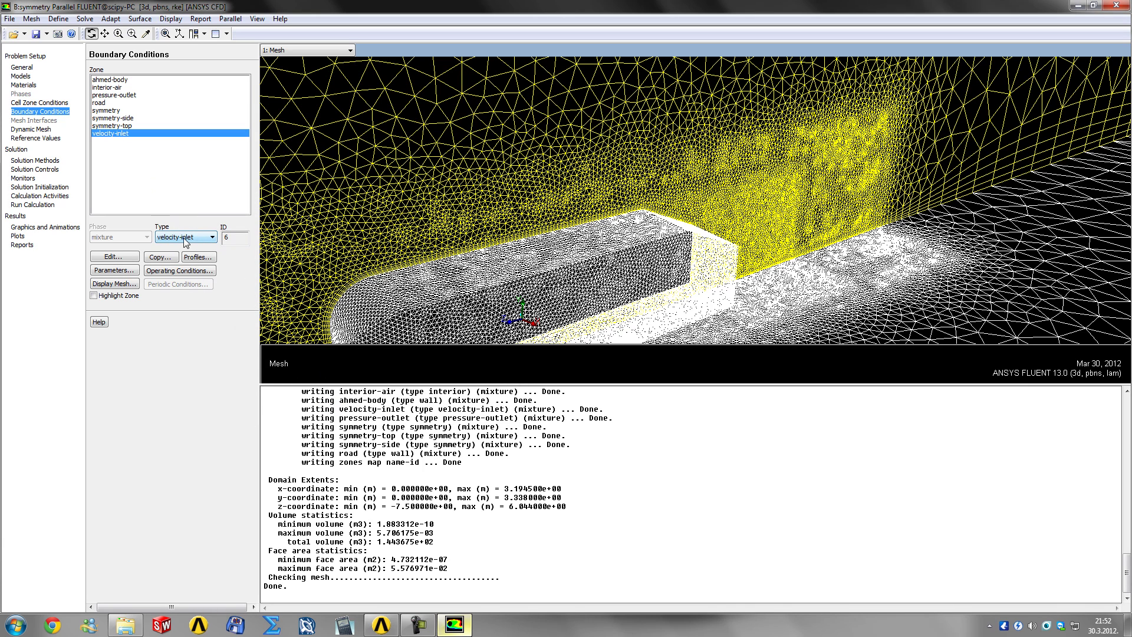
pyautogui.click(114, 257)
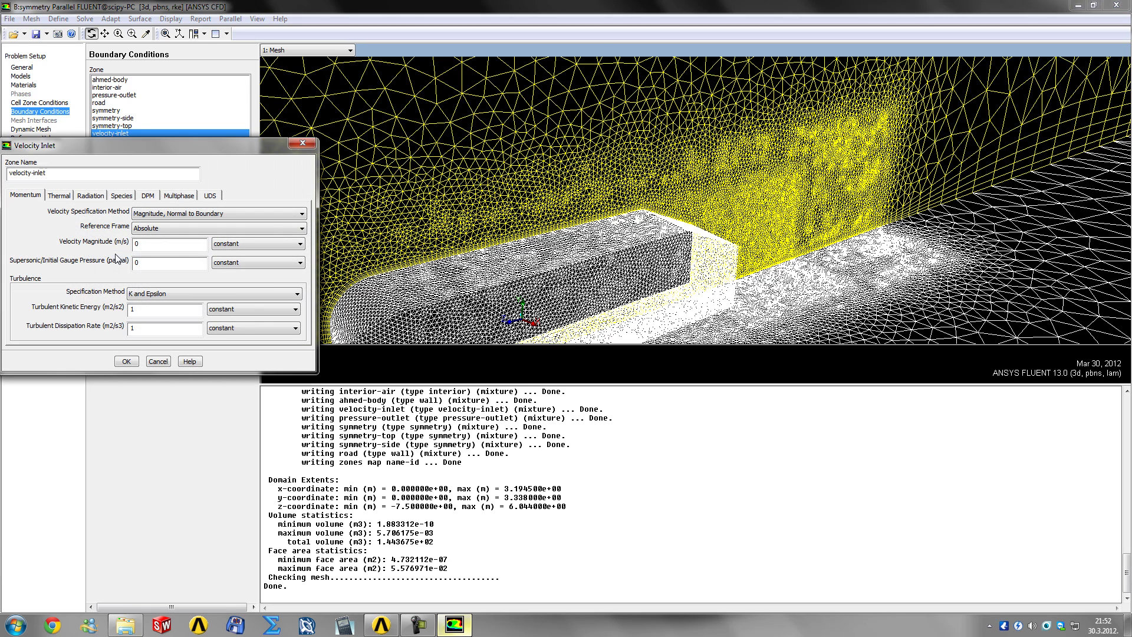
pyautogui.click(420, 366)
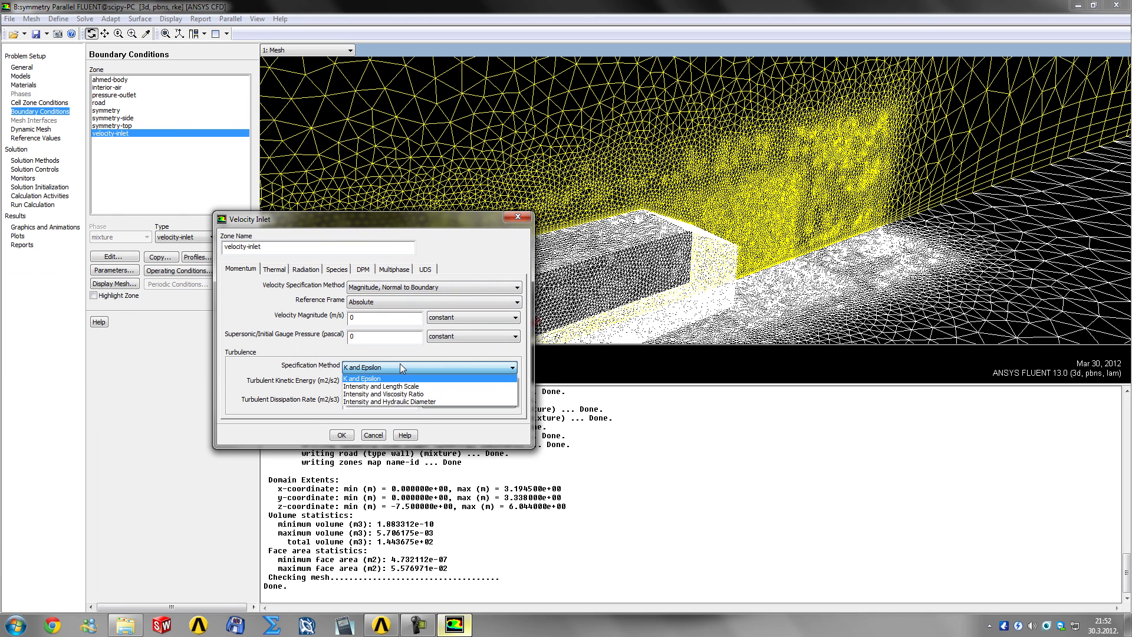
pyautogui.click(440, 392)
pyautogui.press('Tab')
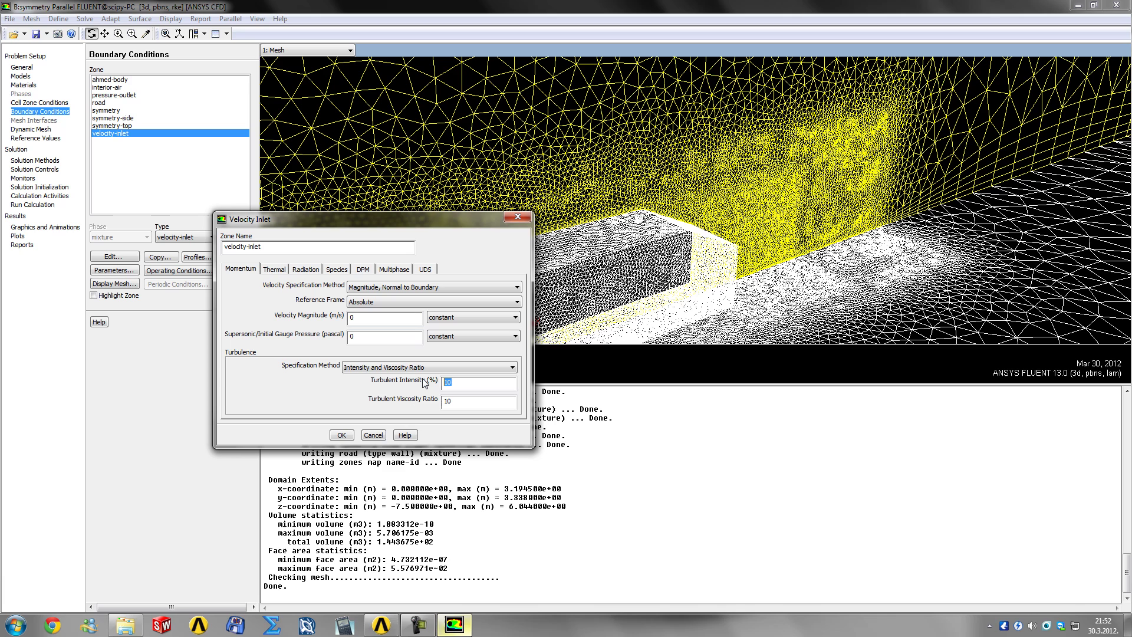
pyautogui.write('1')
pyautogui.moveTo(379, 229); pyautogui.dragTo(173, 376)
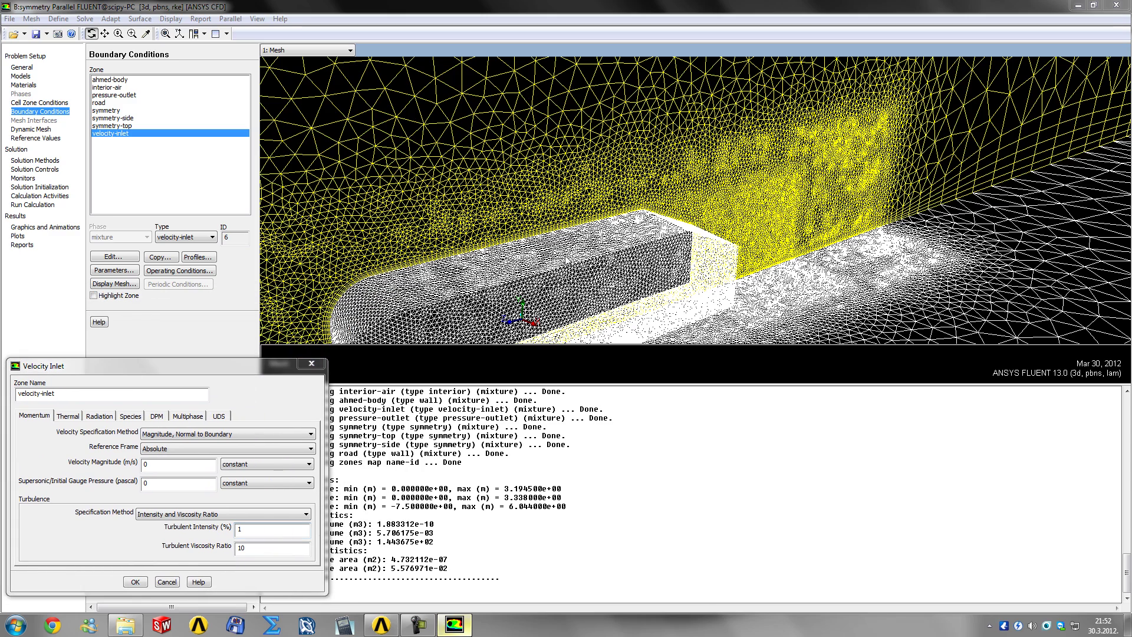
pyautogui.scroll(-5, 570, 255)
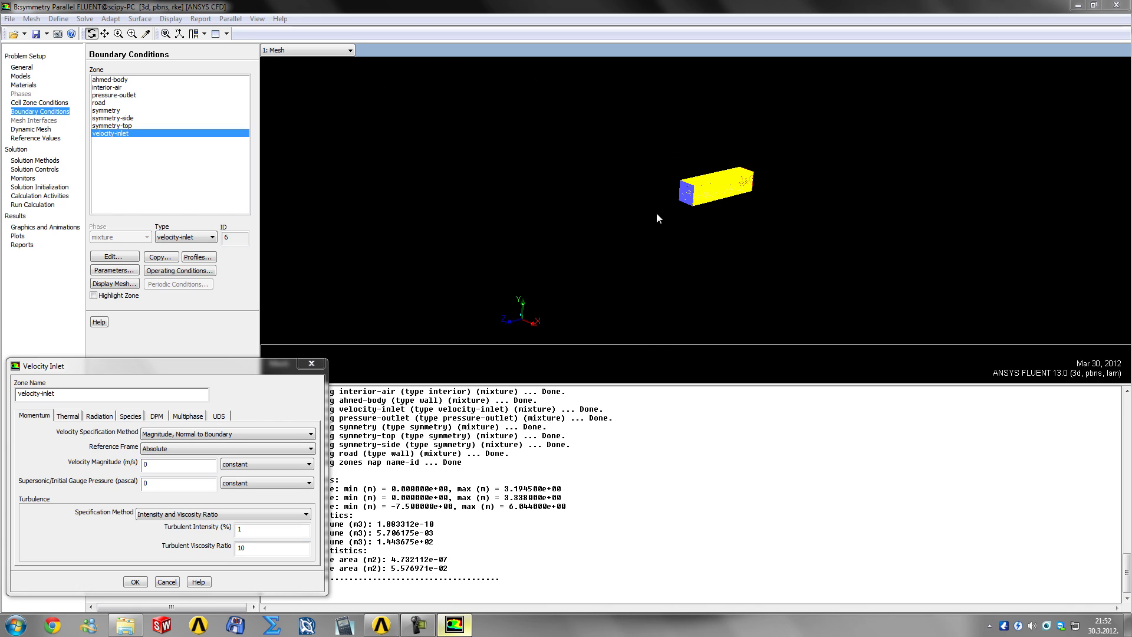
pyautogui.moveTo(715, 212); pyautogui.dragTo(716, 213, button='middle')
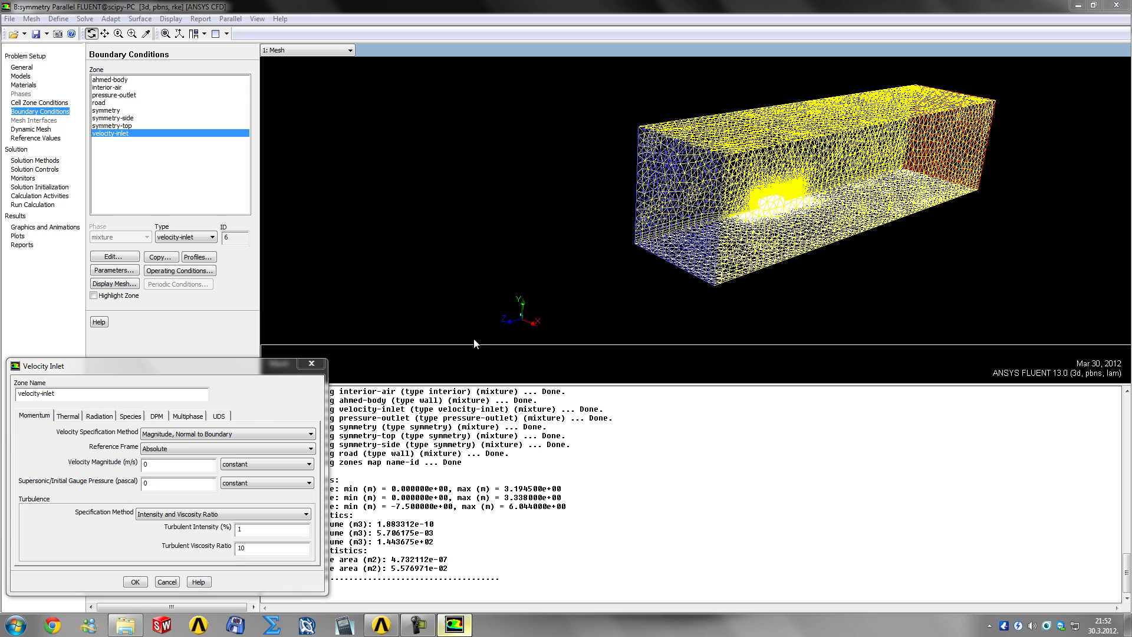
# - Switch the inlet velocity specification to Components and select Z-Velocity for -40 m/s
pyautogui.click(184, 434)
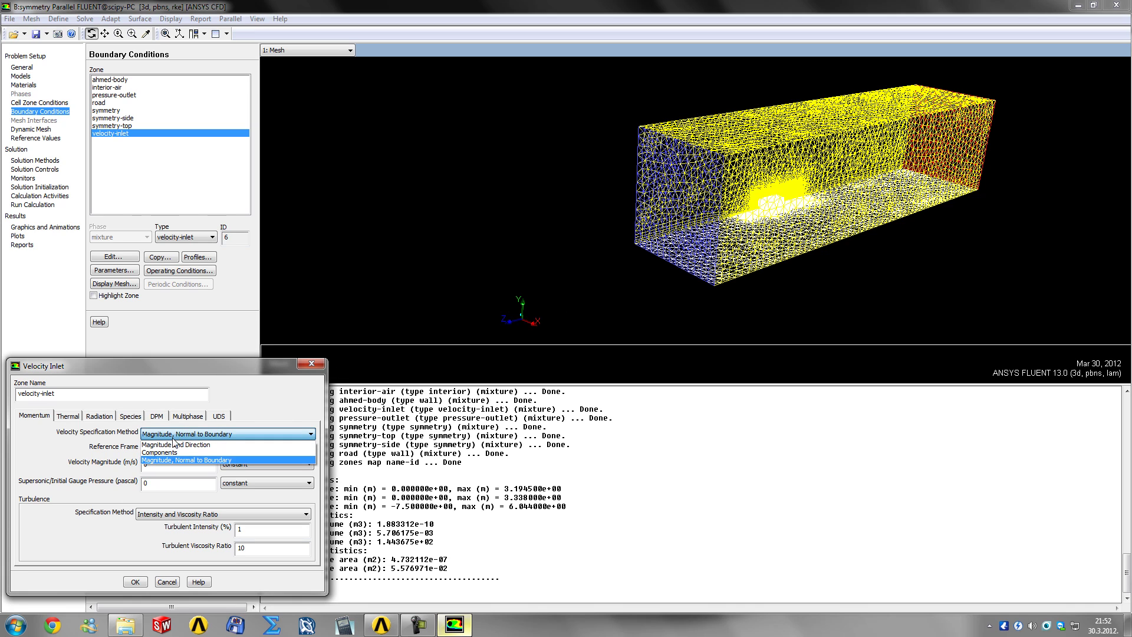
pyautogui.click(172, 447)
pyautogui.moveTo(207, 314); pyautogui.dragTo(242, 276)
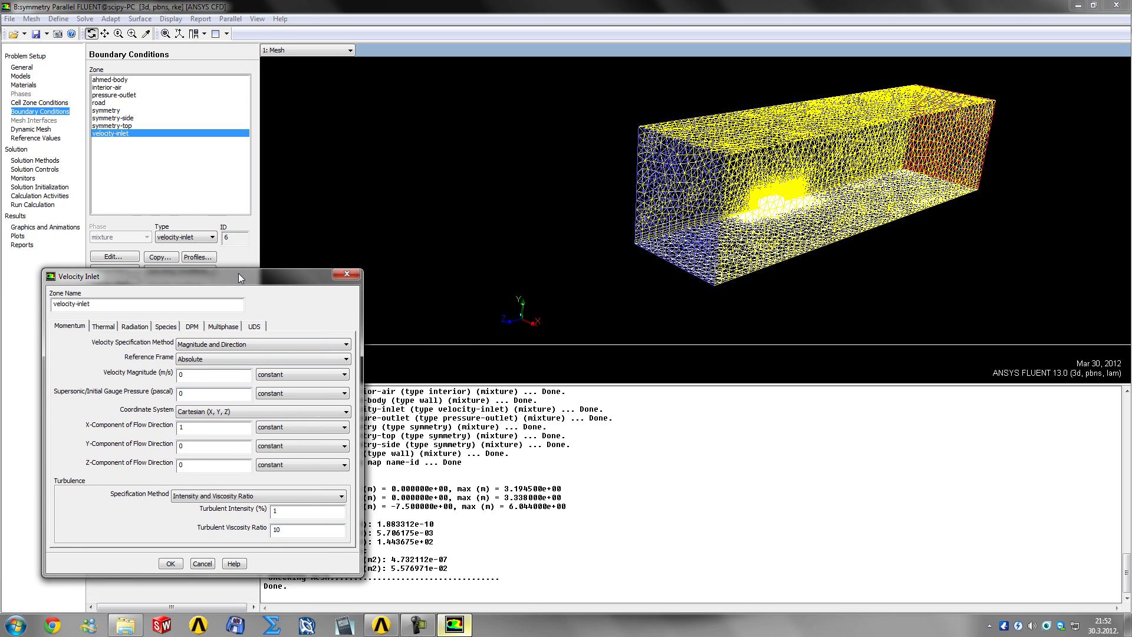
pyautogui.doubleClick(194, 375)
pyautogui.doubleClick(185, 427)
pyautogui.write('0')
pyautogui.doubleClick(186, 465)
pyautogui.click(218, 344)
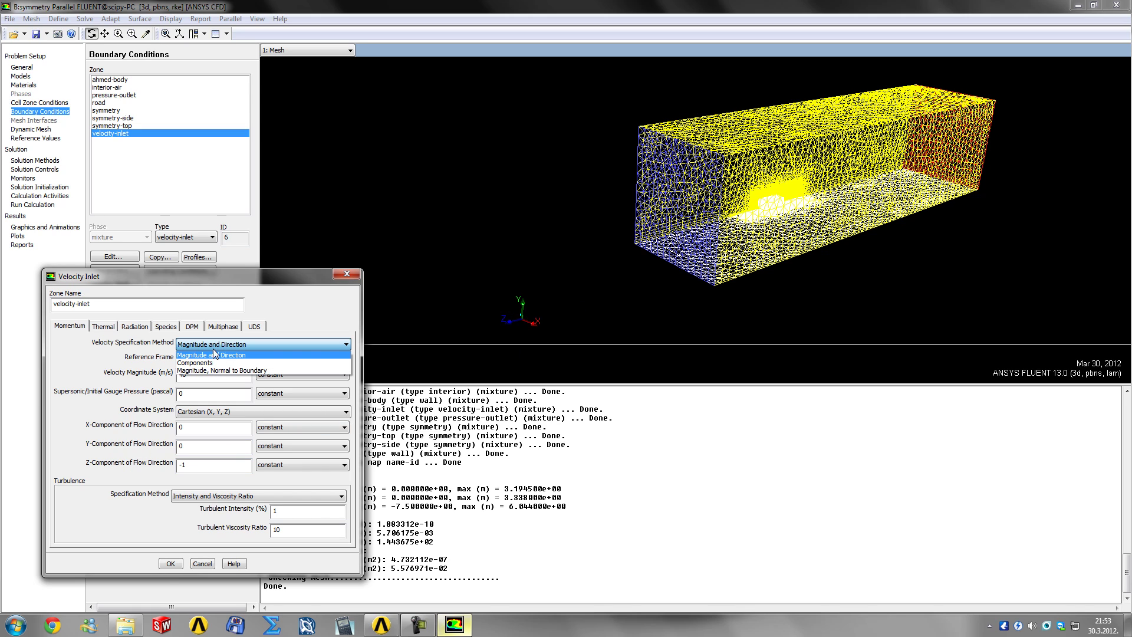
pyautogui.click(207, 363)
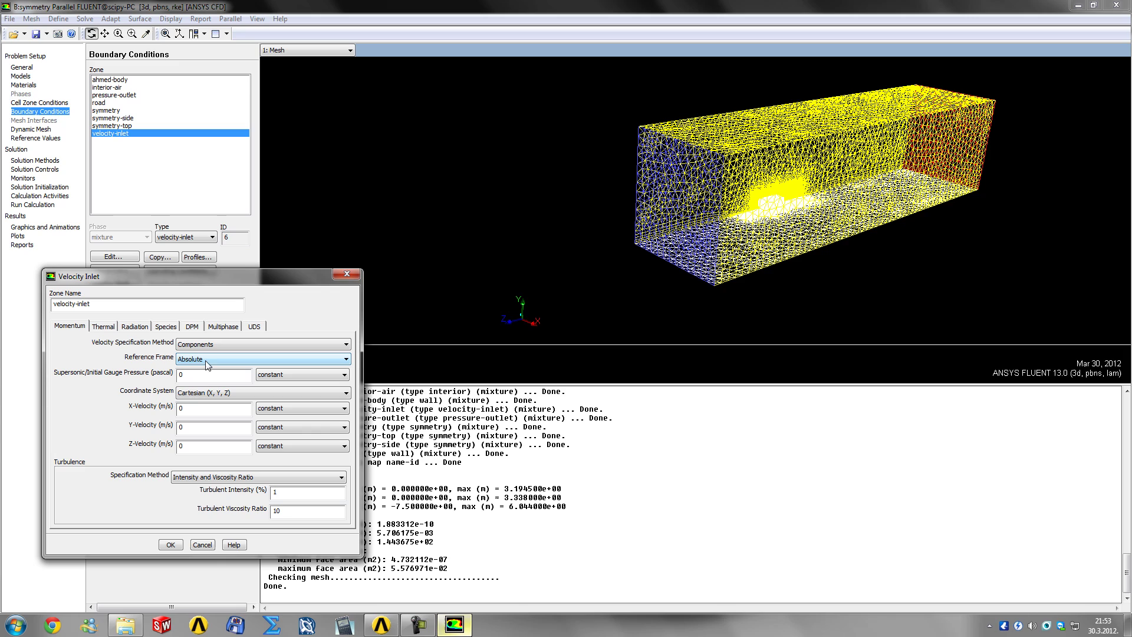
pyautogui.doubleClick(199, 445)
# - Apply the velocity inlet settings and accept the symmetry zone unchanged
pyautogui.click(170, 544)
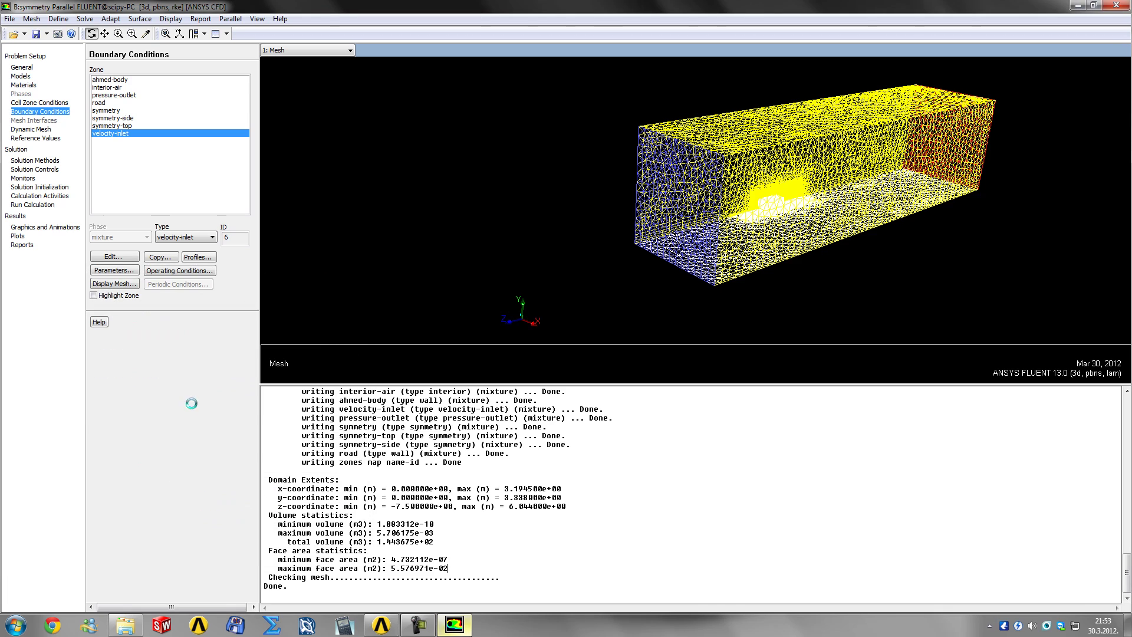
pyautogui.click(103, 111)
pyautogui.click(200, 237)
pyautogui.click(137, 252)
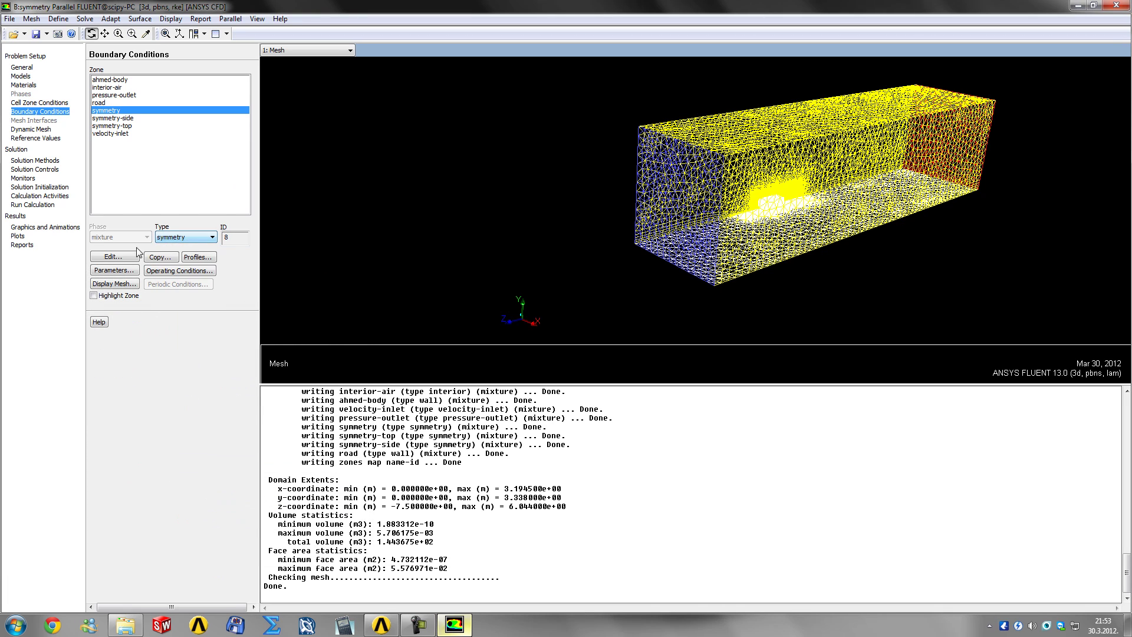
pyautogui.click(128, 255)
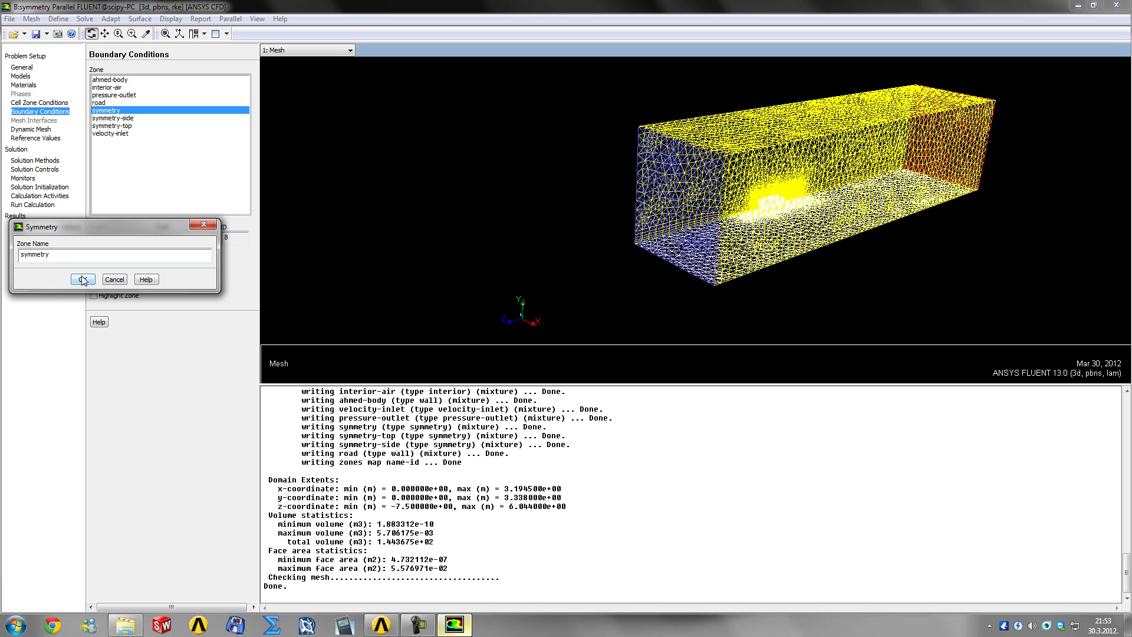
pyautogui.click(82, 279)
# - Confirm the road as a stationary no-slip wall with roughness height 0
pyautogui.click(101, 103)
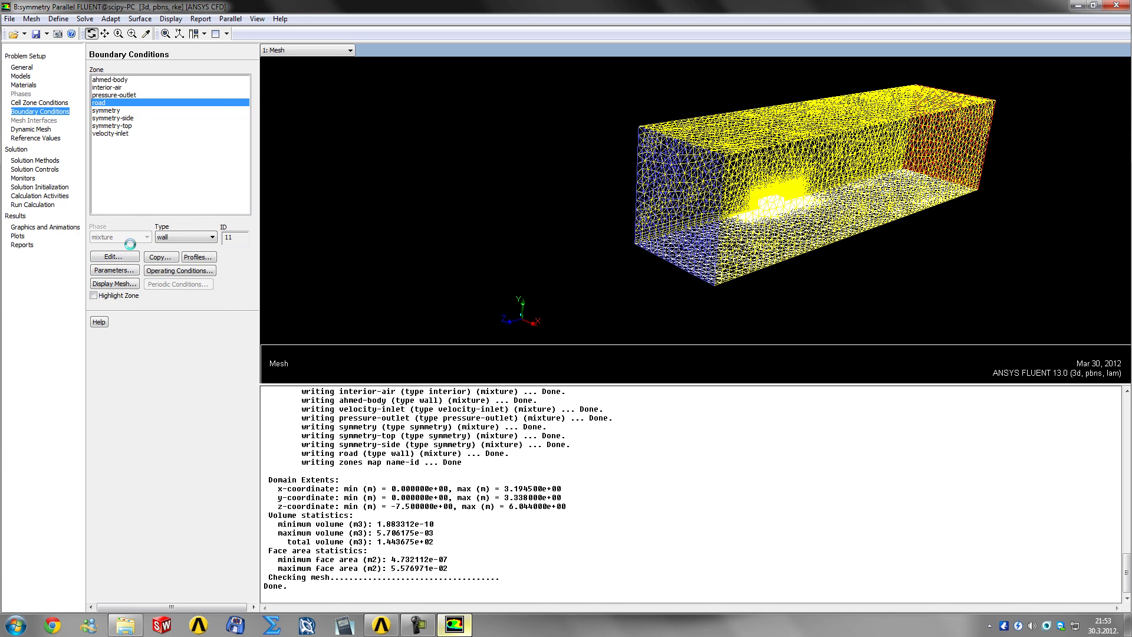
pyautogui.click(118, 256)
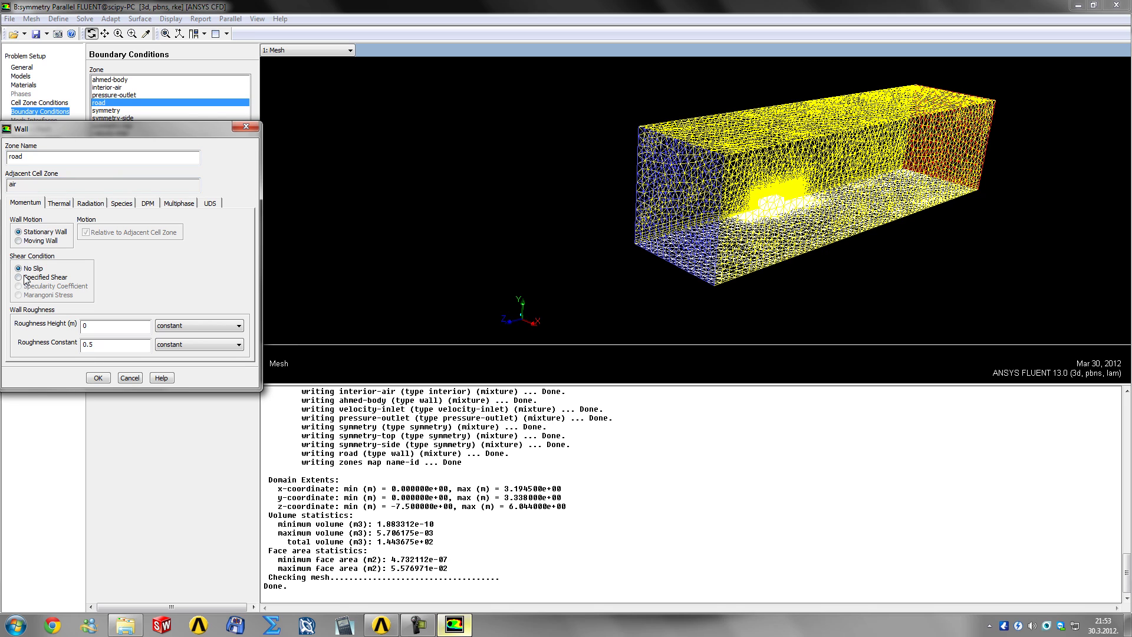
pyautogui.click(99, 378)
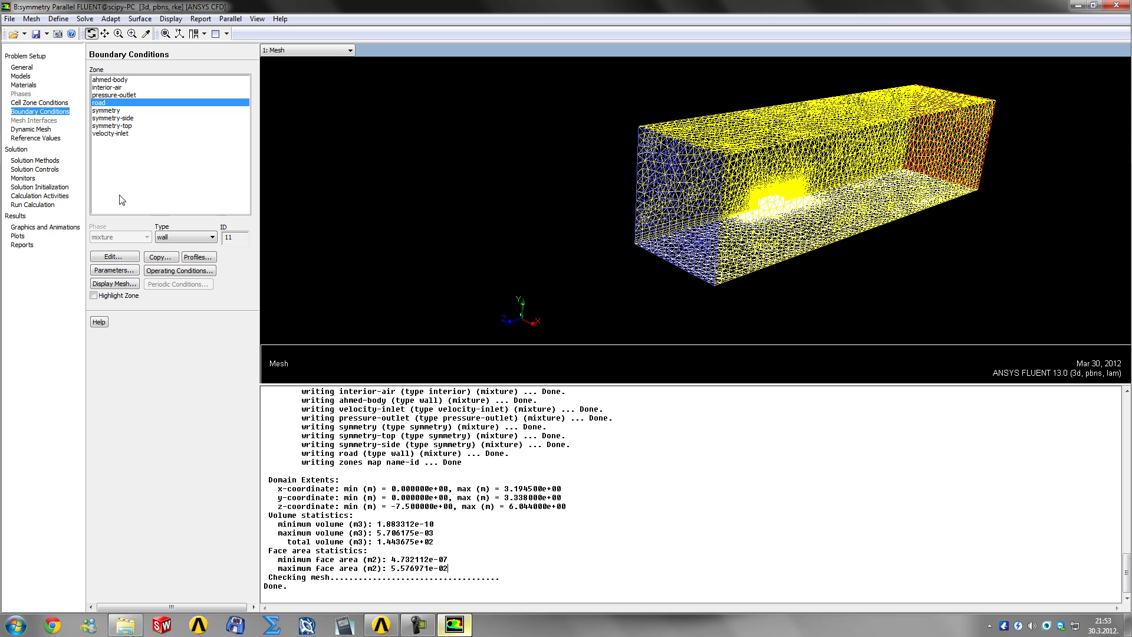
# - Leave Dynamic Mesh switched off and move on to the Reference Values page
pyautogui.click(19, 128)
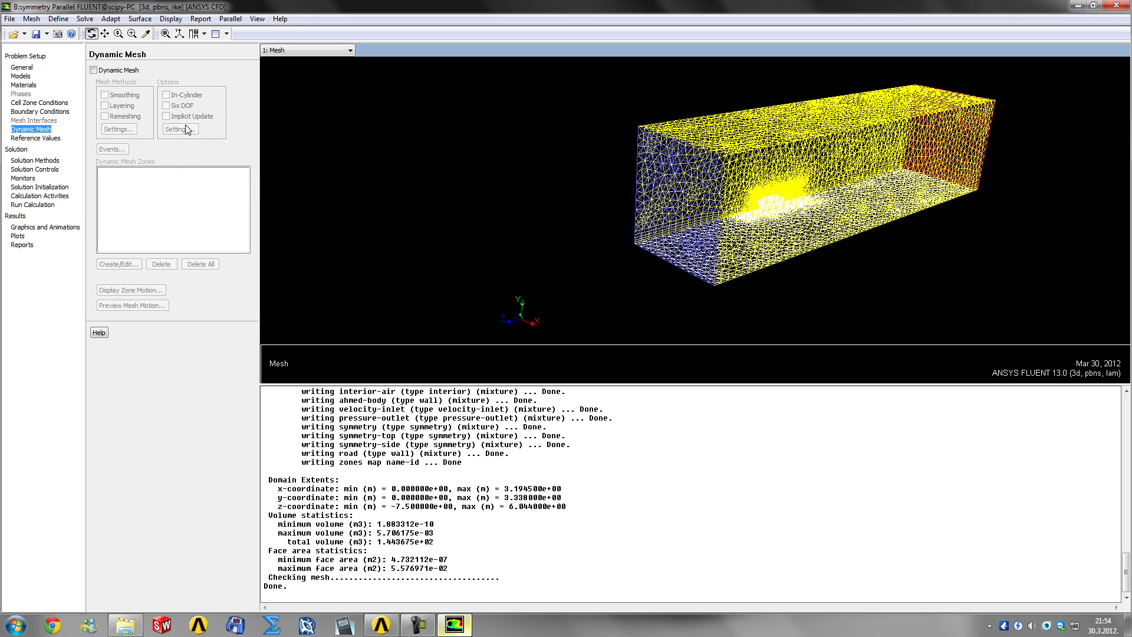
pyautogui.click(36, 138)
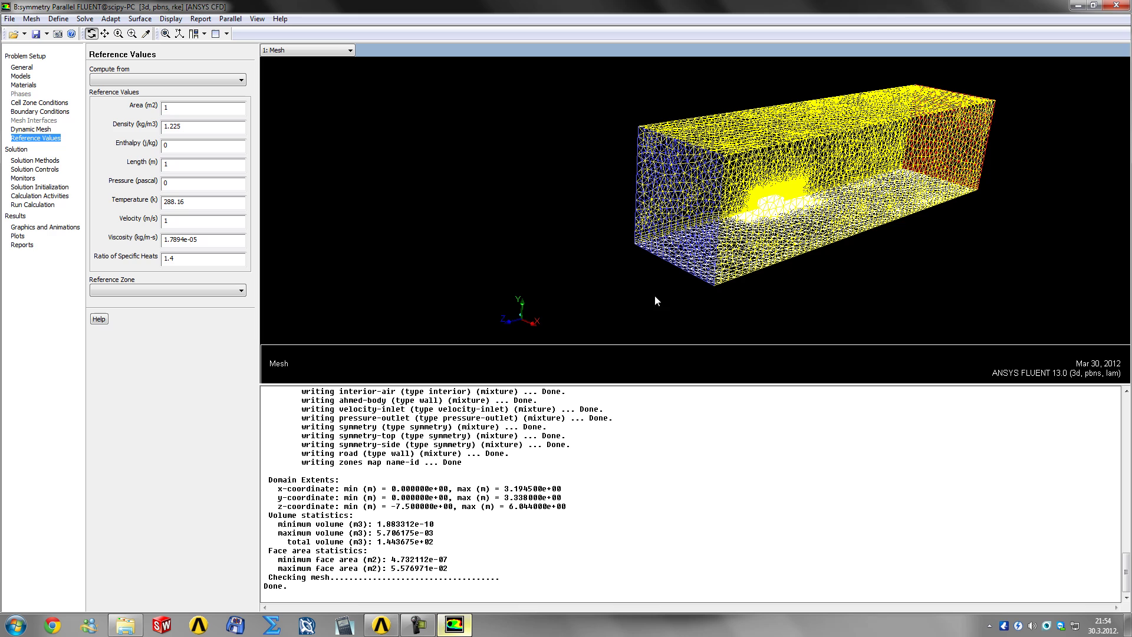
# - Zoom the mesh view onto the Ahmed body's front, then switch to the tutorial folder
pyautogui.scroll(5, 744, 197)
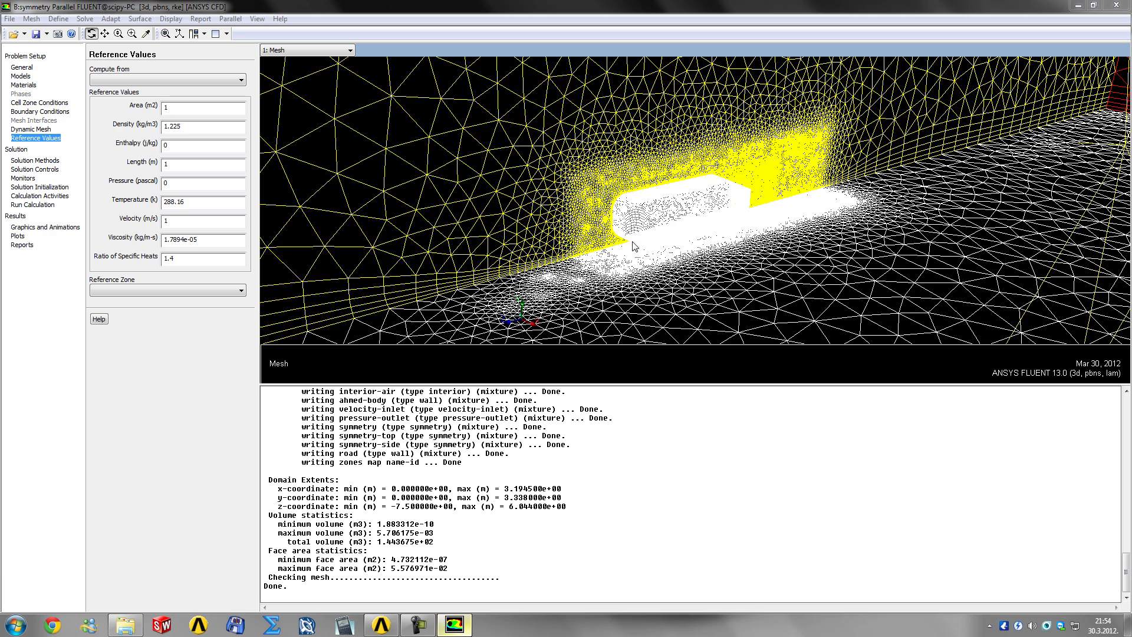
pyautogui.scroll(5, 668, 253)
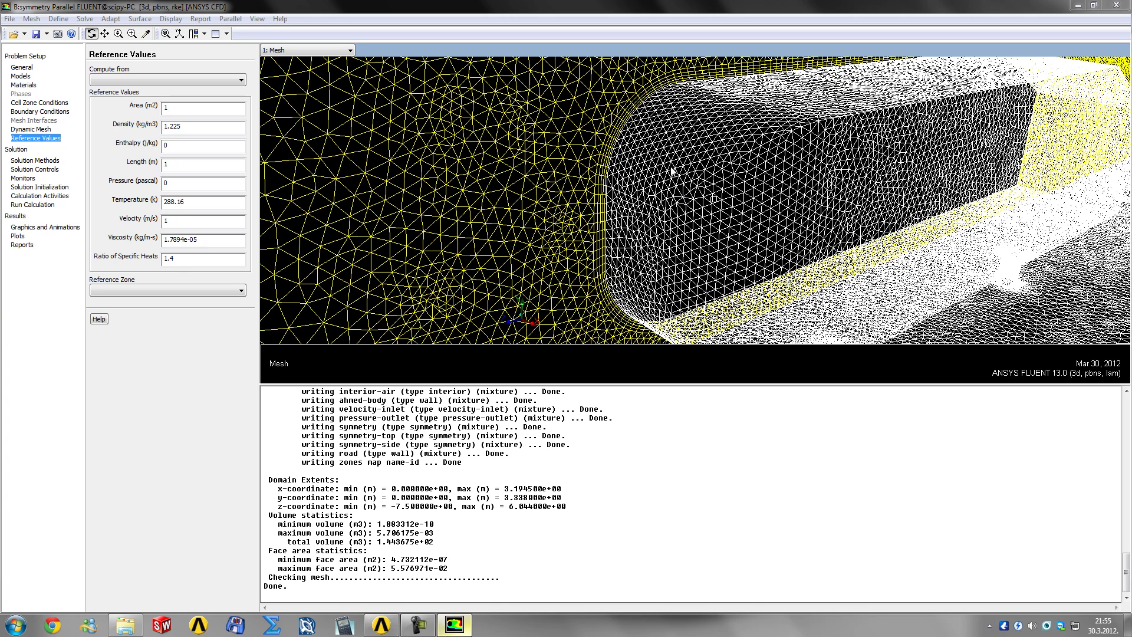
pyautogui.scroll(-3, 636, 166)
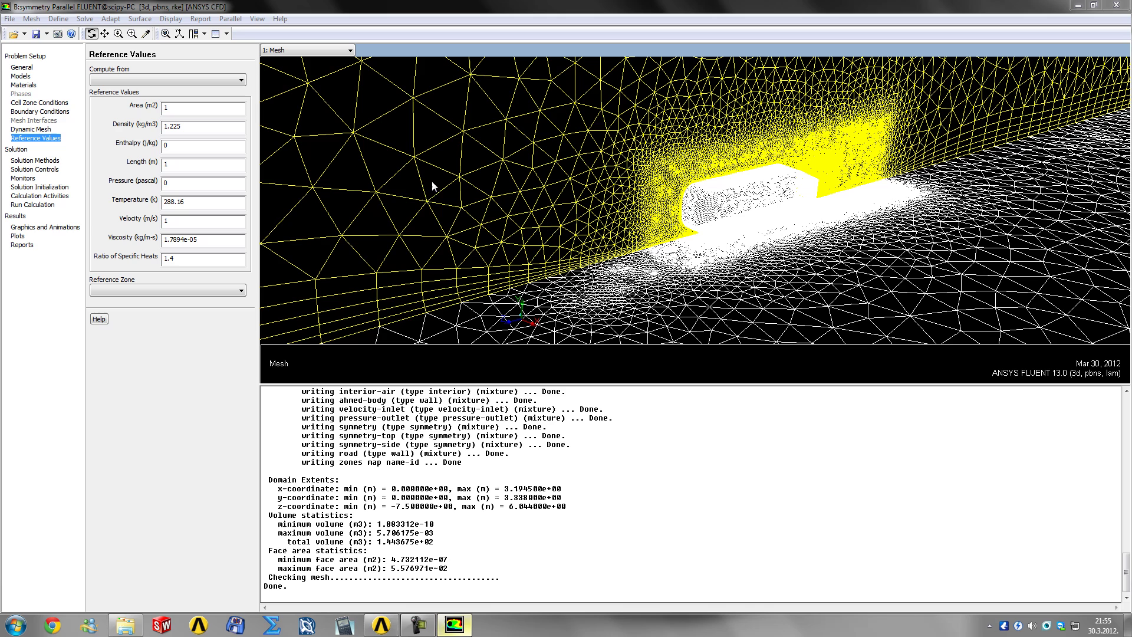
pyautogui.click(125, 625)
# - Open the Ahmed body drawing and, in Calculator, multiply half the 0.389 m width by 0,288
pyautogui.doubleClick(157, 101)
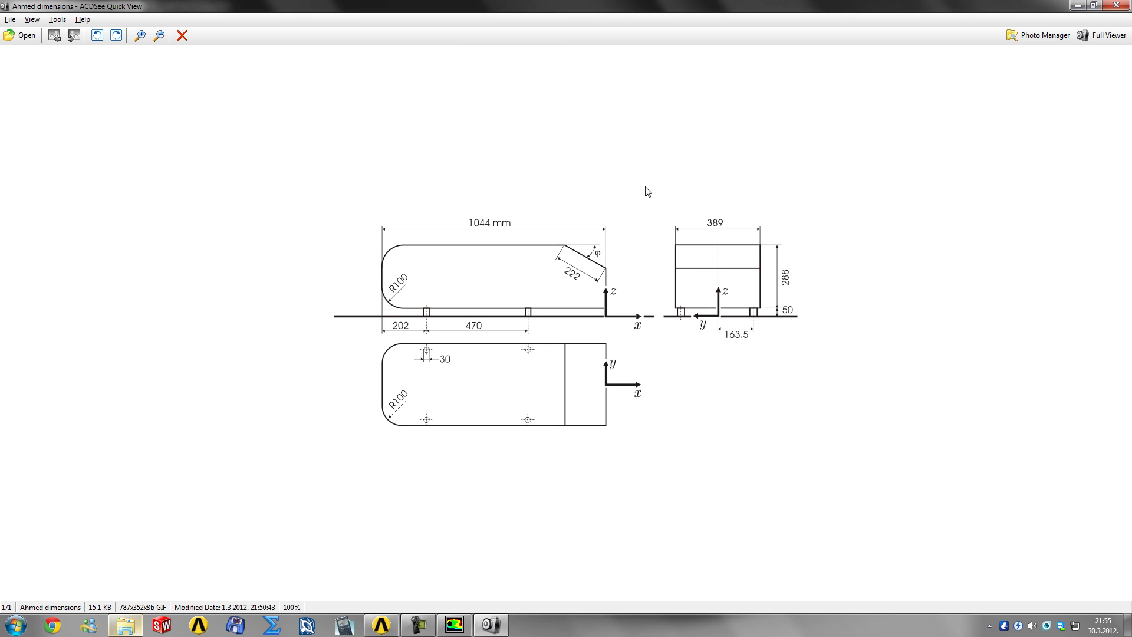
pyautogui.press('XF86Calculator')
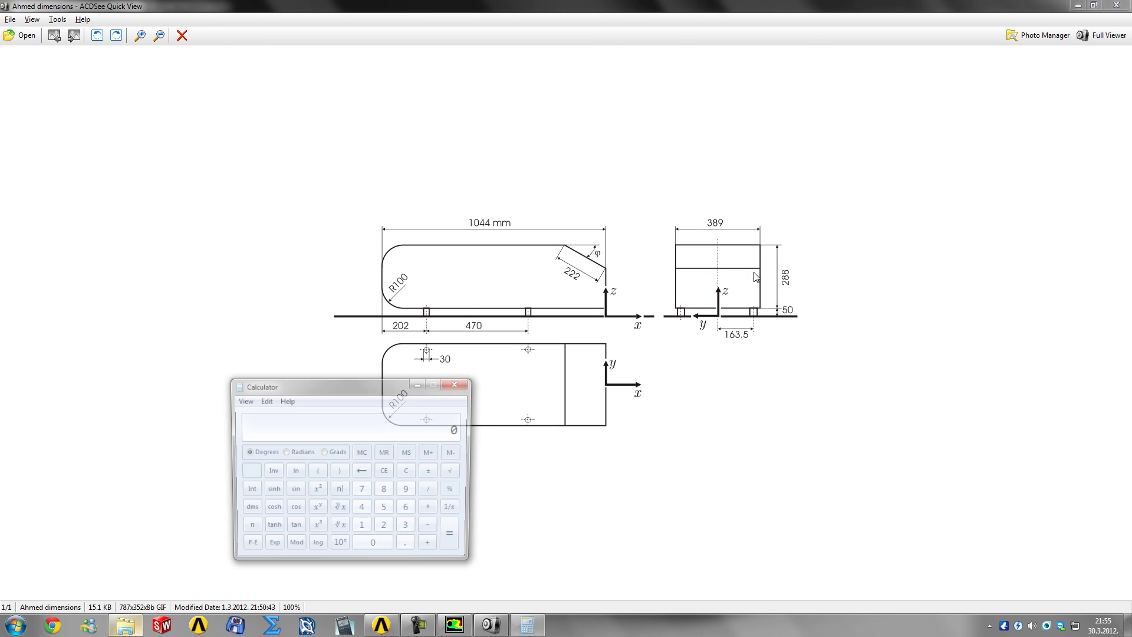
pyautogui.write(',389')
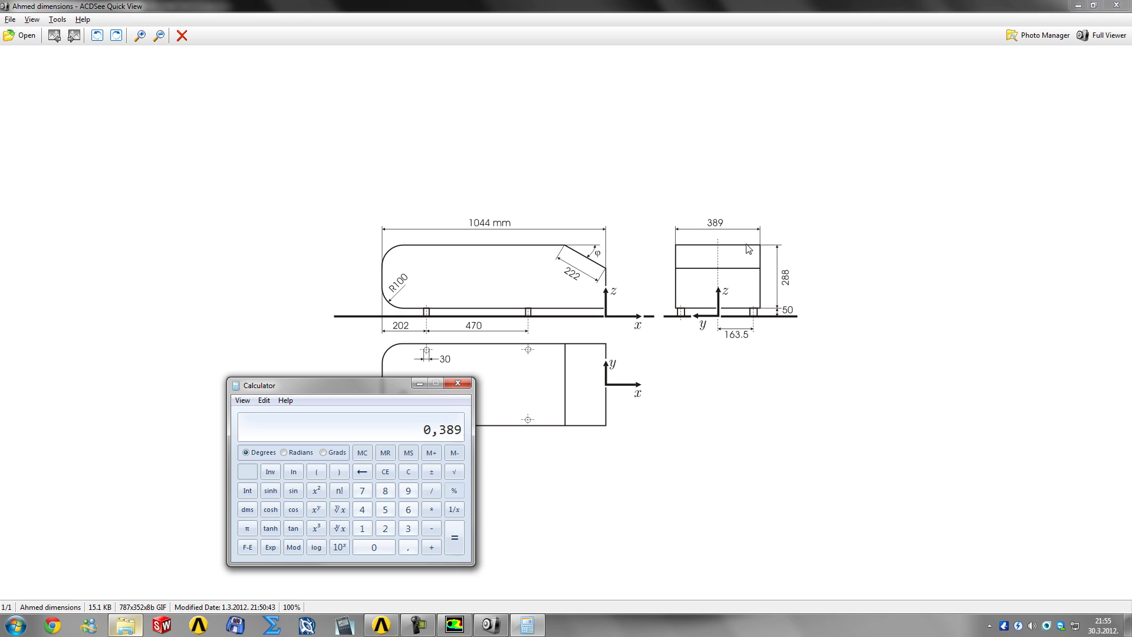
pyautogui.write('2')
pyautogui.press('Return')
pyautogui.write('*0,288')
pyautogui.press('Return')
# - Add (0,03 * 0,05) for a frontal area of 0,057516, then return to Fluent
pyautogui.moveTo(380, 385); pyautogui.dragTo(352, 386)
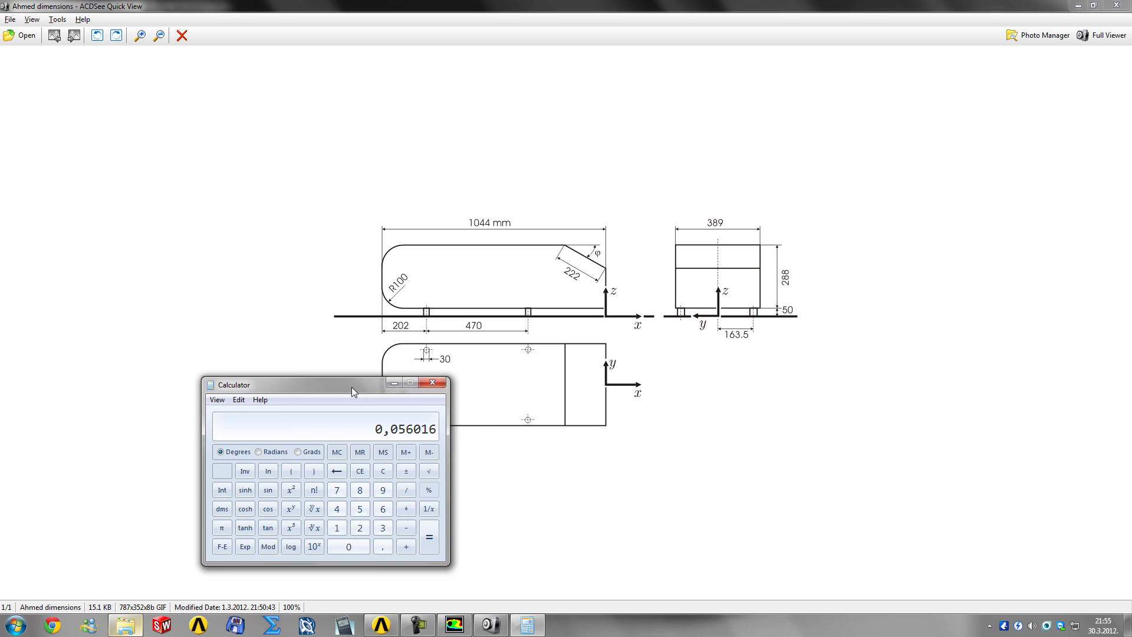
pyautogui.press('+')
pyautogui.click(291, 471)
pyautogui.write('0,03')
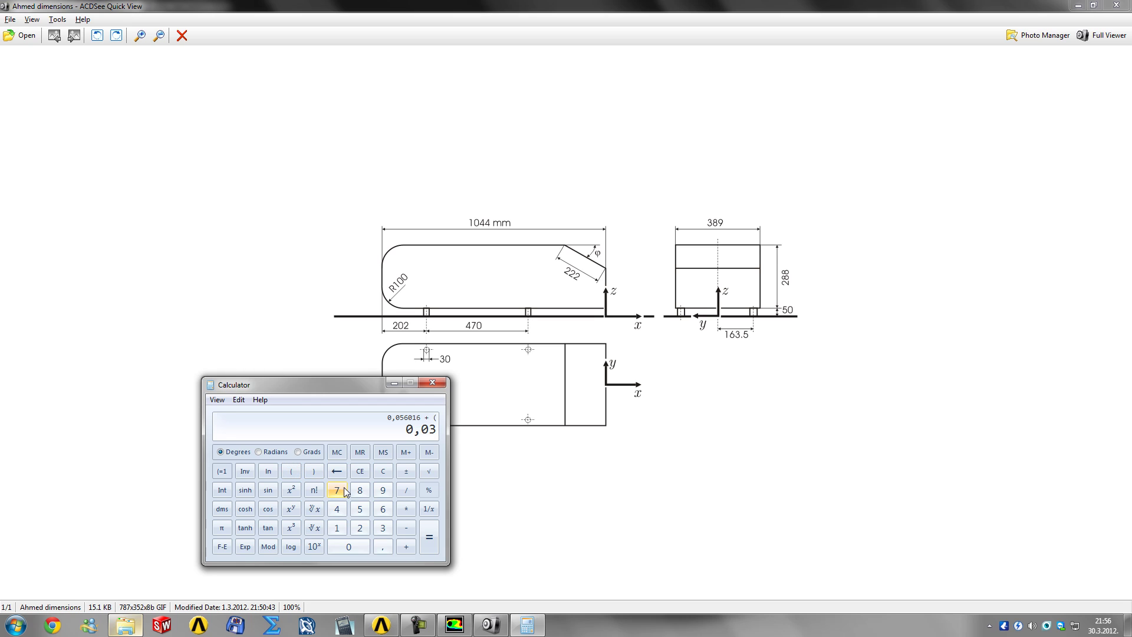
pyautogui.press('*')
pyautogui.write('0,05')
pyautogui.click(313, 471)
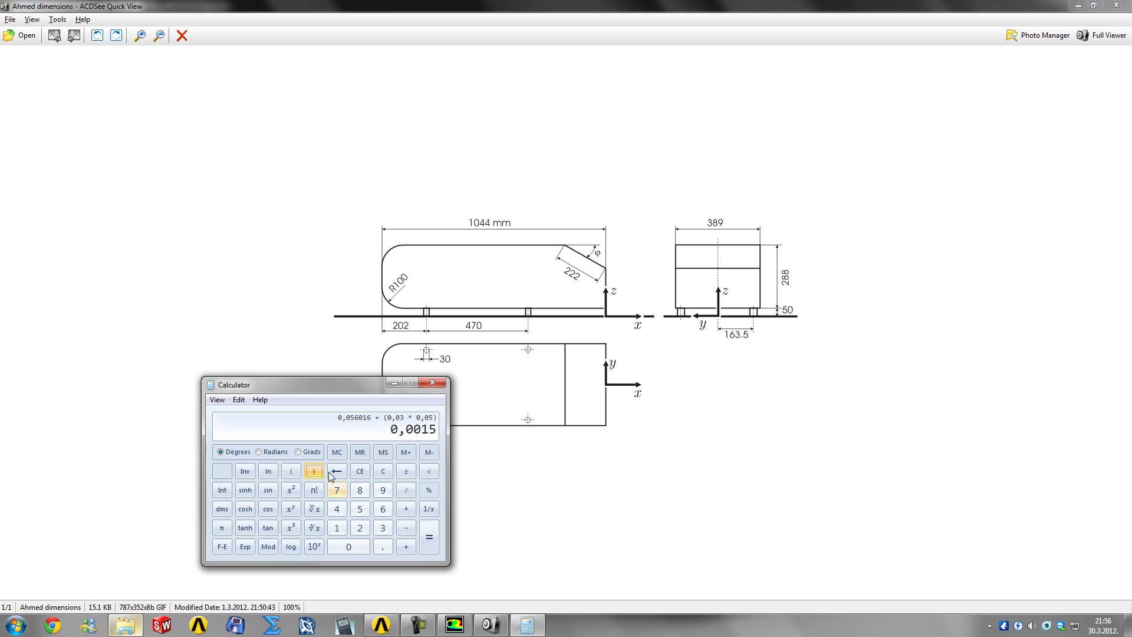
pyautogui.click(422, 548)
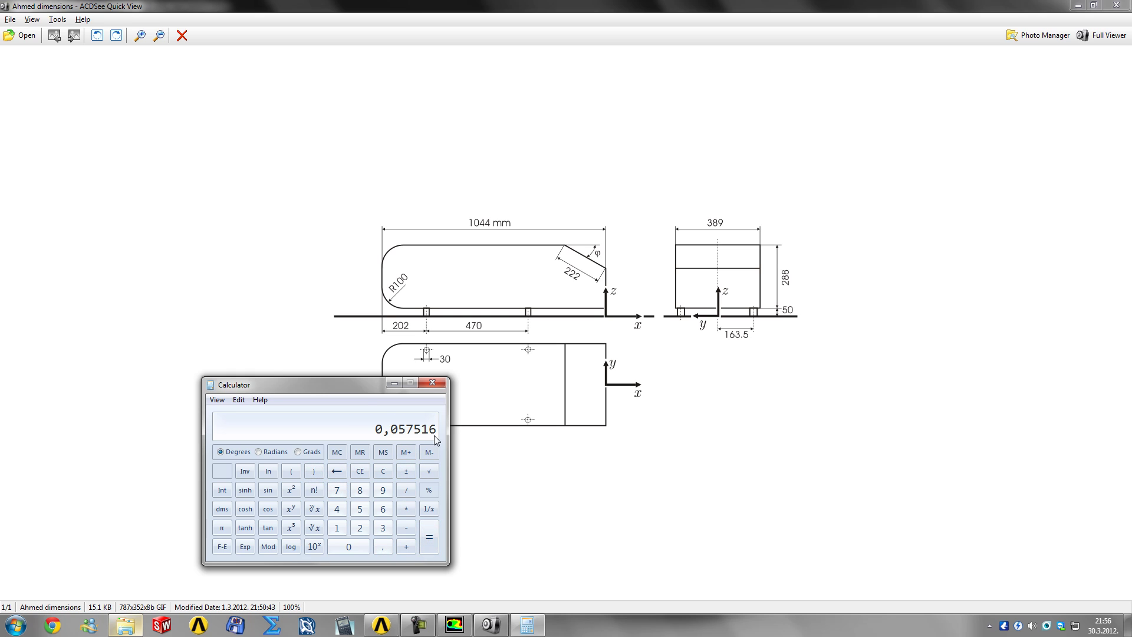
pyautogui.moveTo(348, 388); pyautogui.dragTo(233, 395)
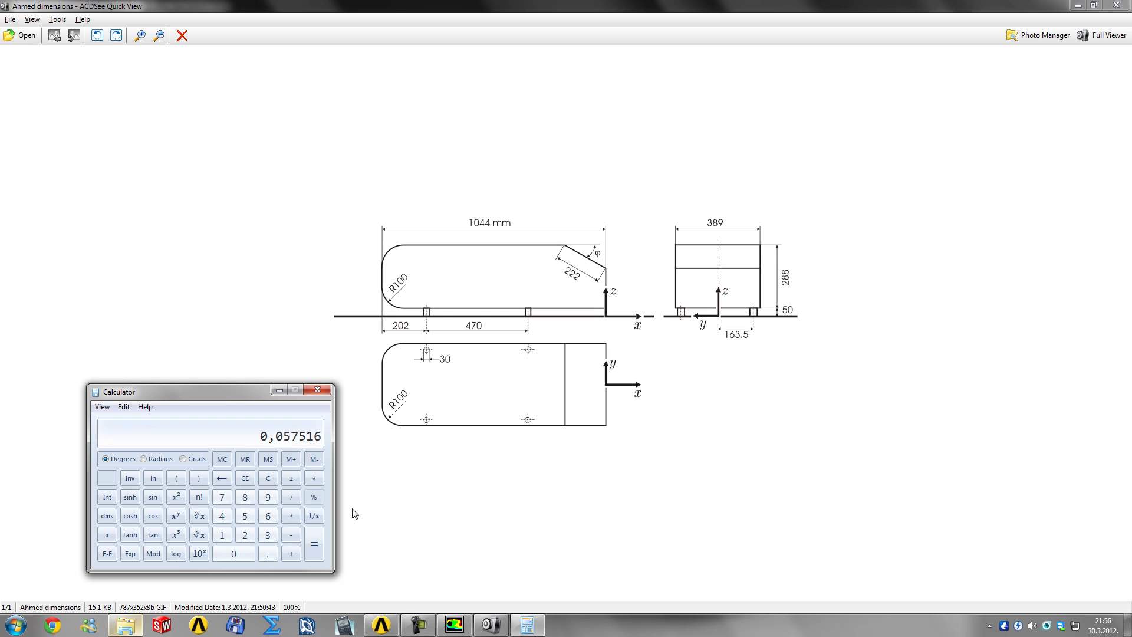
pyautogui.click(450, 627)
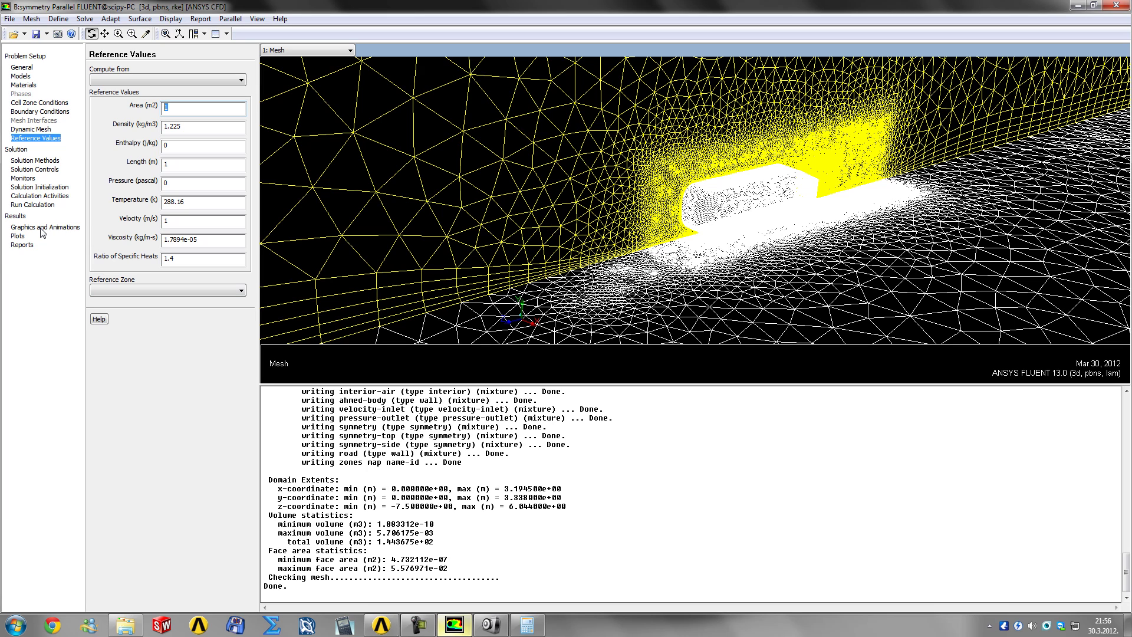
# - Open the Projected Areas report setup from Reports and pick the ahmed-body surface
pyautogui.click(22, 244)
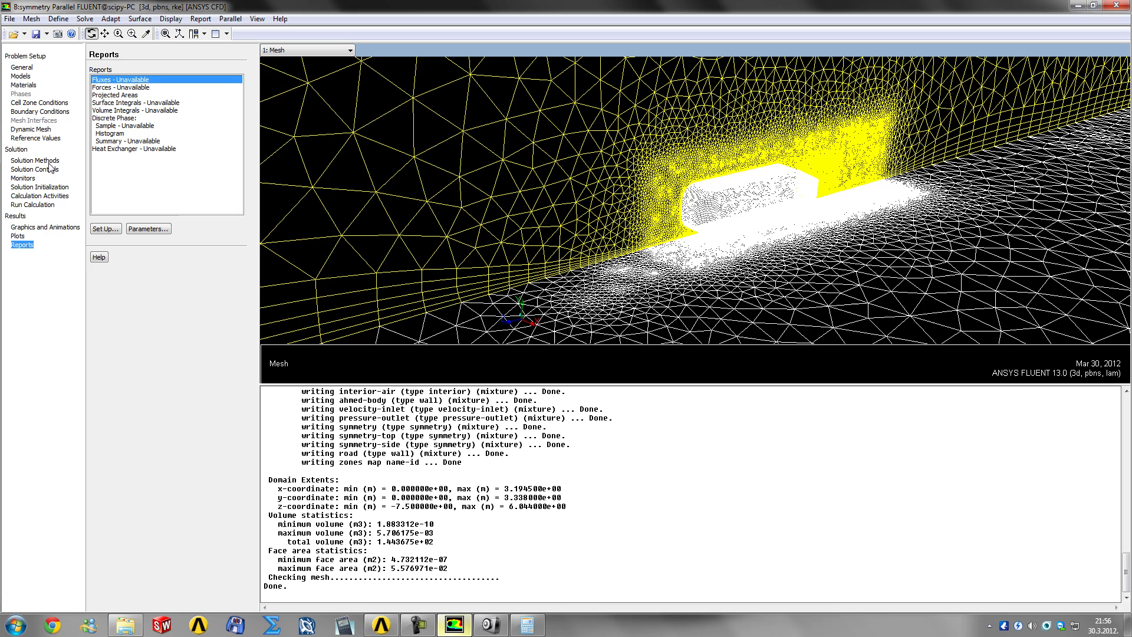
pyautogui.click(104, 95)
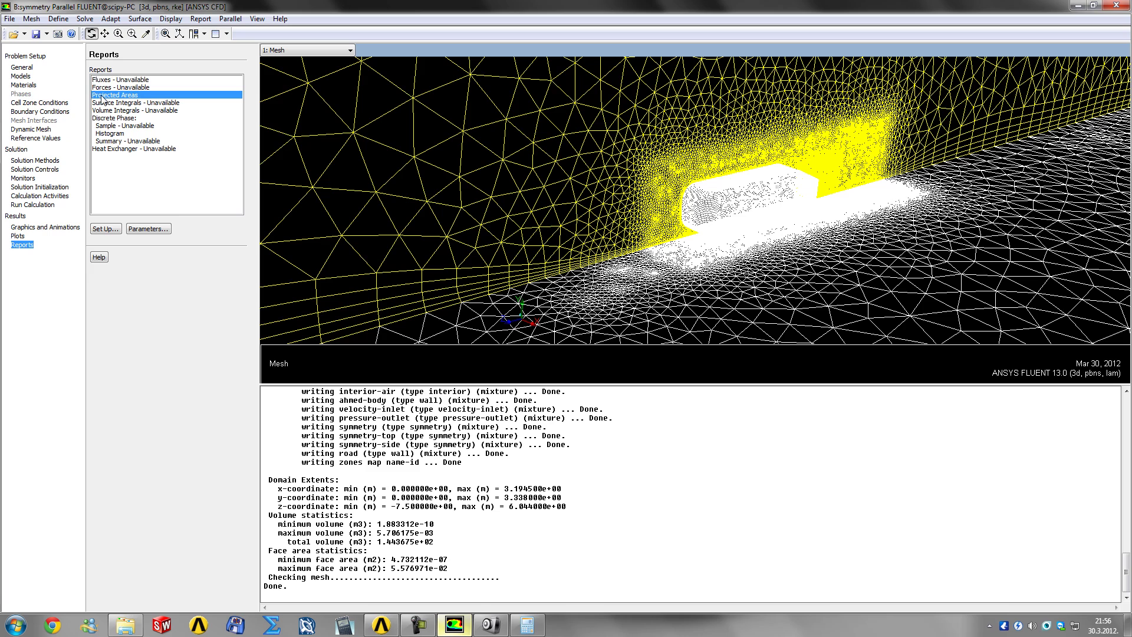
pyautogui.click(107, 232)
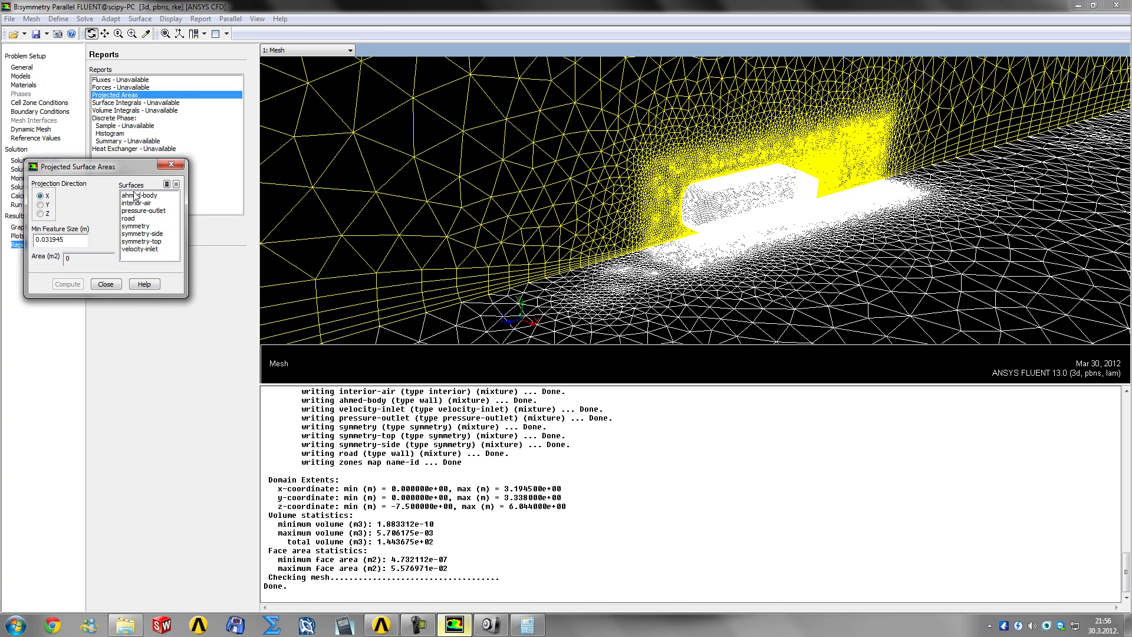
pyautogui.click(134, 196)
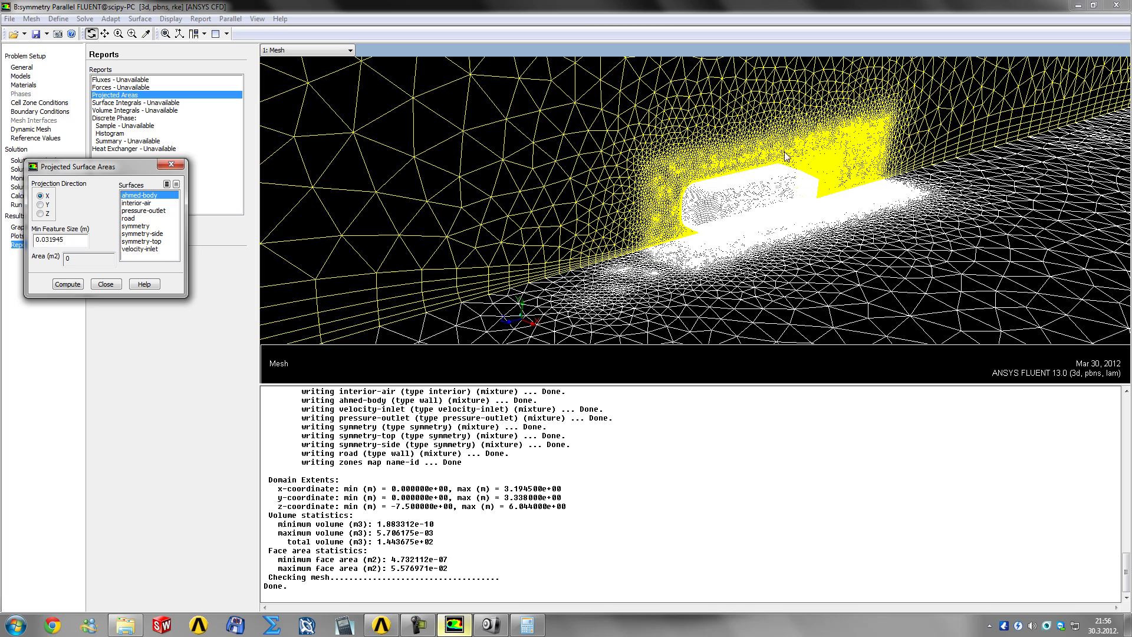
# - Try other surface selections, then narrow the selection back to ahmed-body alone
pyautogui.click(150, 203)
pyautogui.click(148, 218)
pyautogui.click(176, 185)
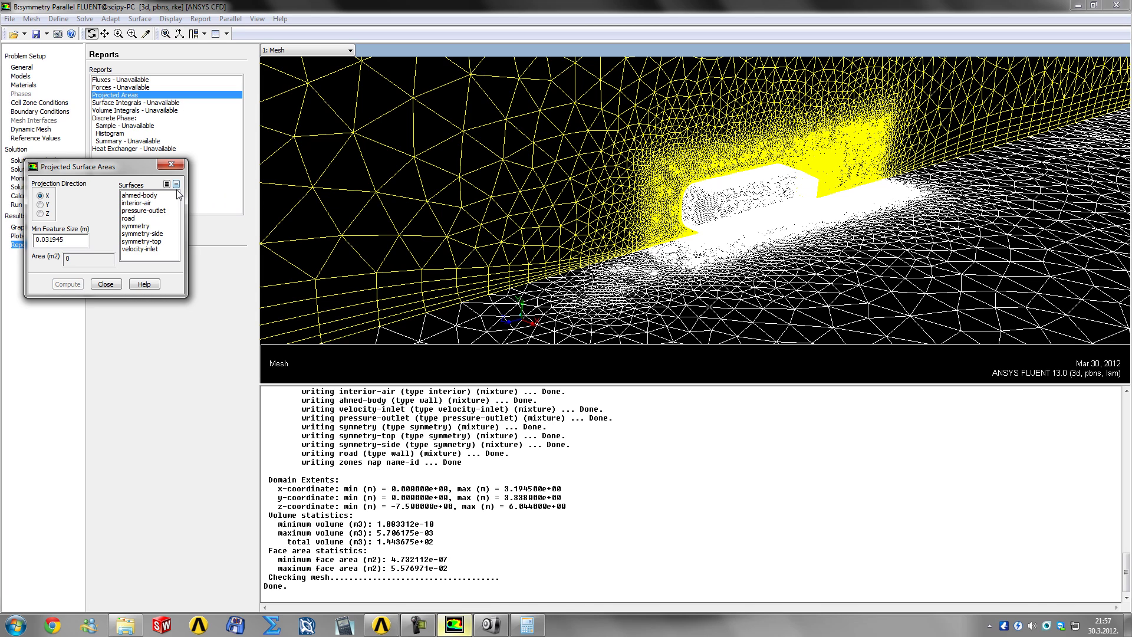
pyautogui.click(167, 184)
pyautogui.click(176, 185)
pyautogui.click(135, 195)
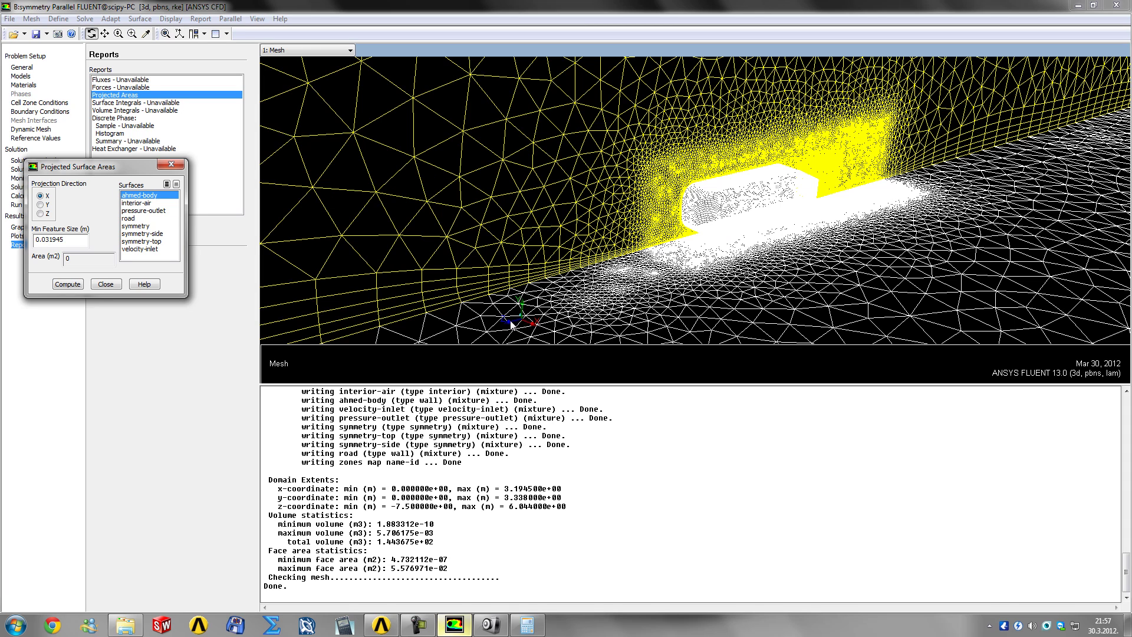
# - Compute the ahmed-body projected area along Z at the default feature size
pyautogui.click(44, 214)
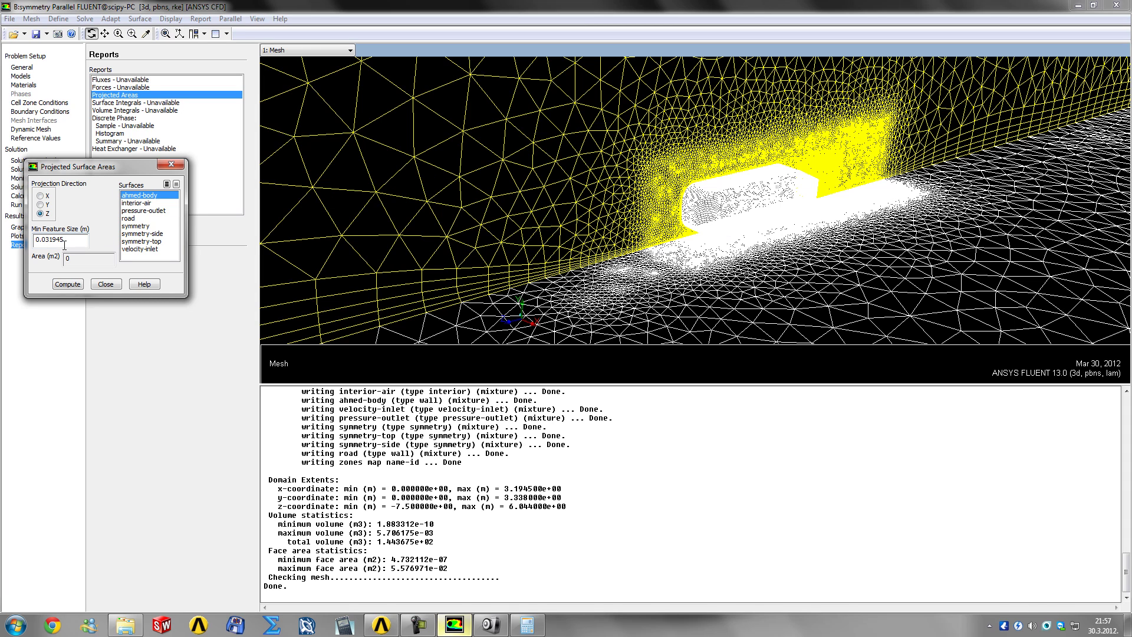
pyautogui.click(69, 285)
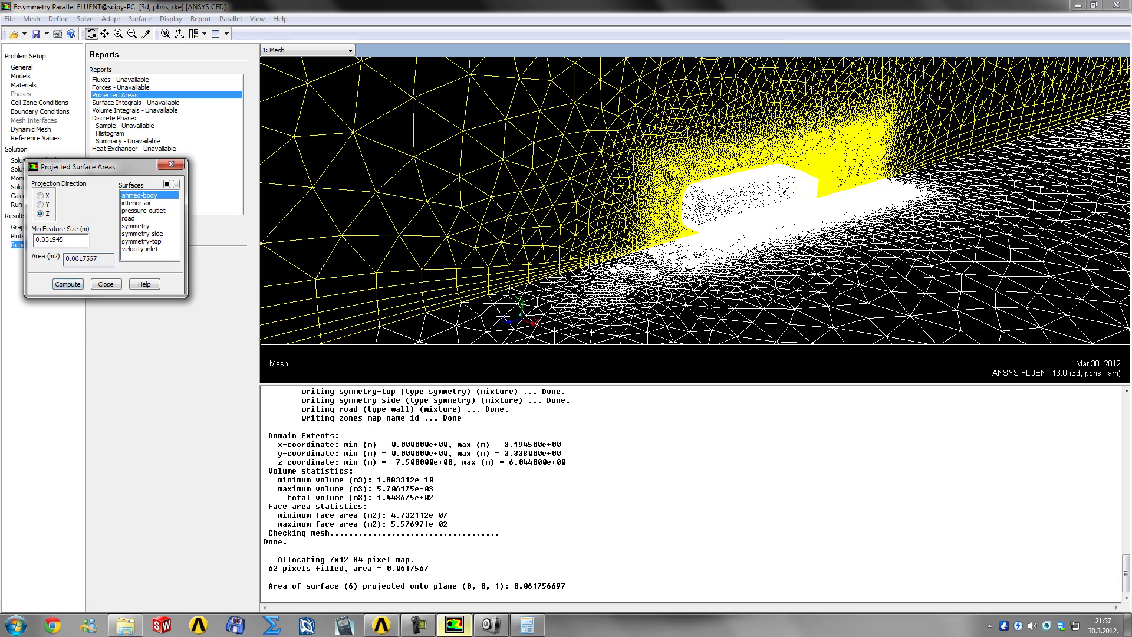
pyautogui.doubleClick(102, 260)
pyautogui.click(75, 260)
# - Recompute with minimum feature size 0.001 m, then 0.0001 m, giving 0.057516 m²
pyautogui.moveTo(68, 239); pyautogui.dragTo(47, 237)
pyautogui.click(70, 242)
pyautogui.moveTo(45, 241)
pyautogui.mouseDown()
pyautogui.moveTo(60, 239)
pyautogui.moveTo(49, 239)
pyautogui.mouseUp()
pyautogui.write('01')
pyautogui.click(66, 285)
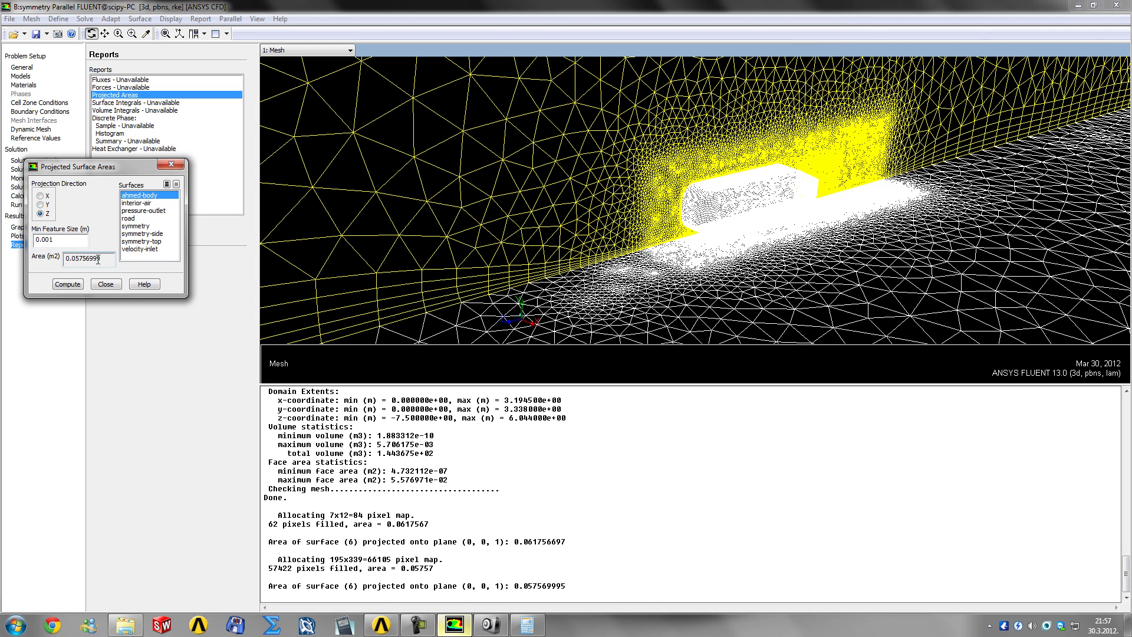
pyautogui.click(50, 239)
pyautogui.write('0')
pyautogui.click(70, 284)
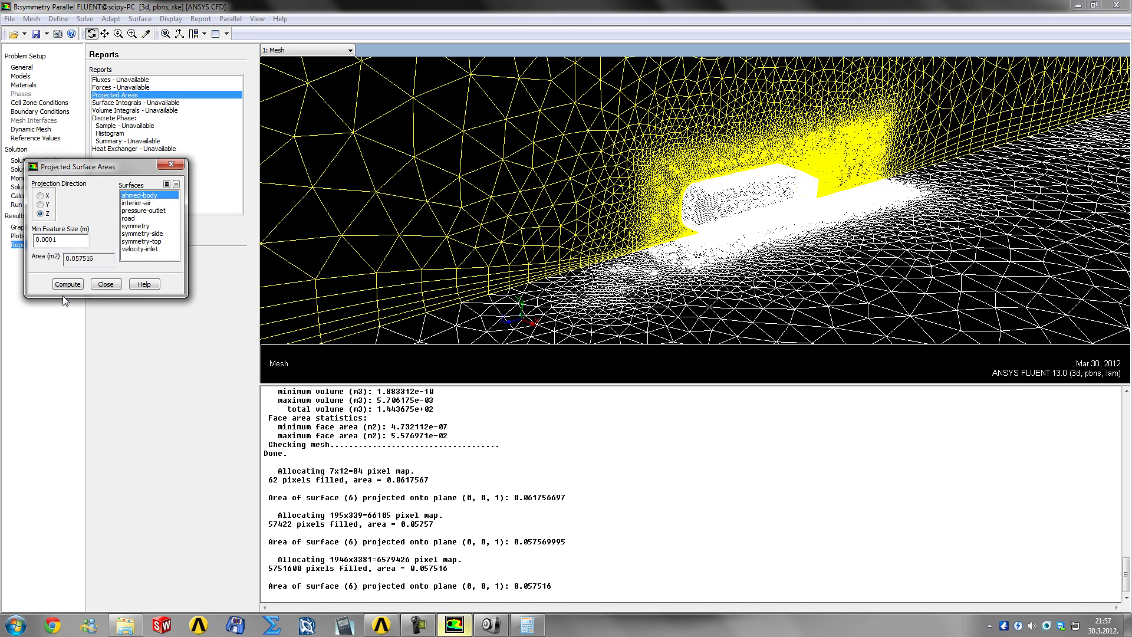
pyautogui.moveTo(93, 258); pyautogui.dragTo(64, 258)
# - Paste the Fluent area into Calculator to compare, close Calculator, and select the console figure
pyautogui.click(527, 624)
pyautogui.write('0,057516')
pyautogui.moveTo(214, 394); pyautogui.dragTo(134, 364)
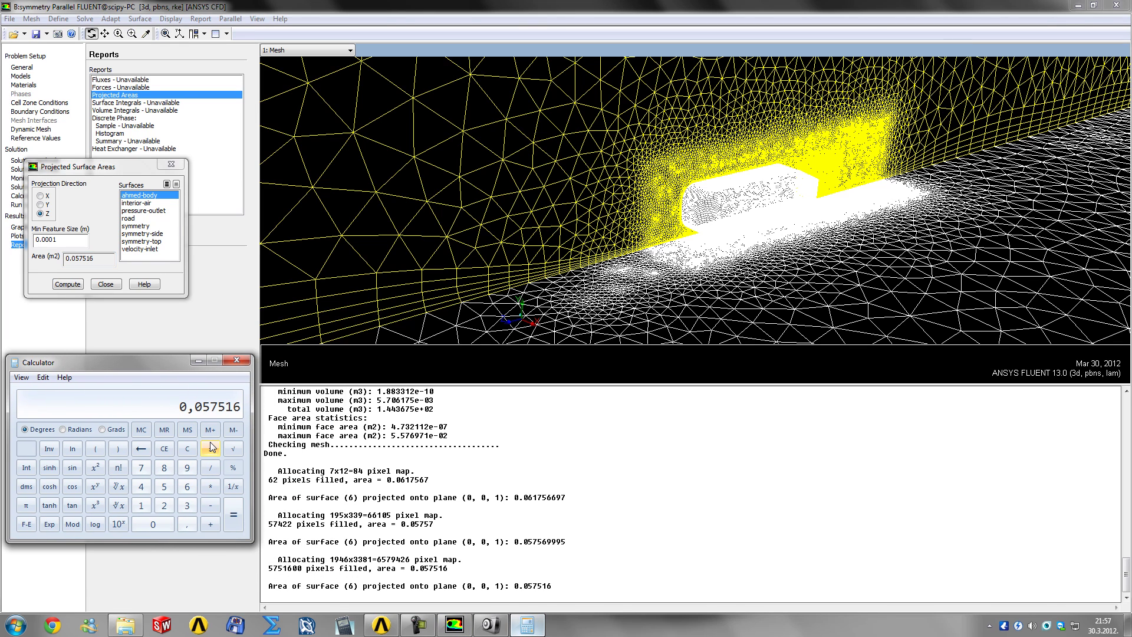
pyautogui.click(236, 361)
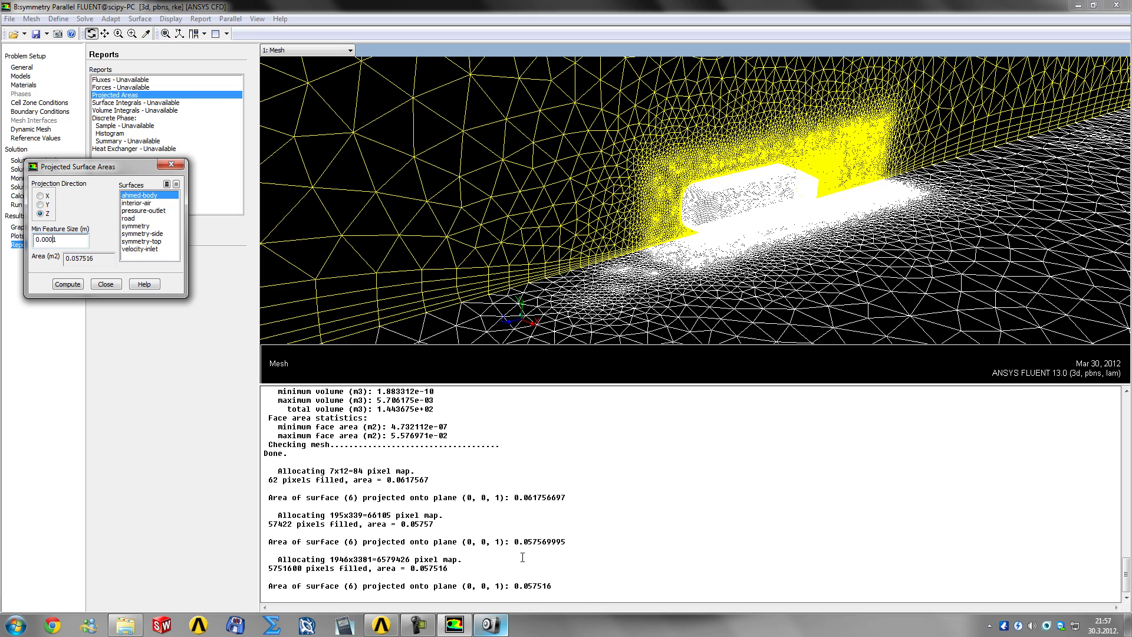
pyautogui.moveTo(334, 559); pyautogui.dragTo(449, 568)
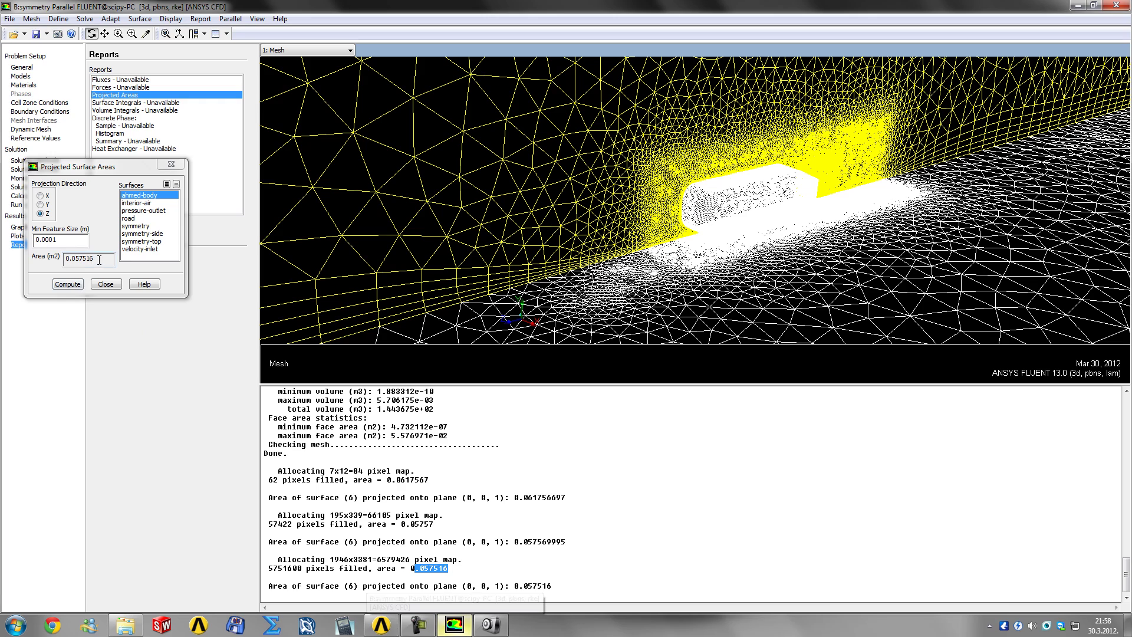
# - Copy the computed area 0.057516 and close the Projected Surface Areas dialog
pyautogui.moveTo(94, 258); pyautogui.dragTo(51, 262)
pyautogui.rightClick(75, 260)
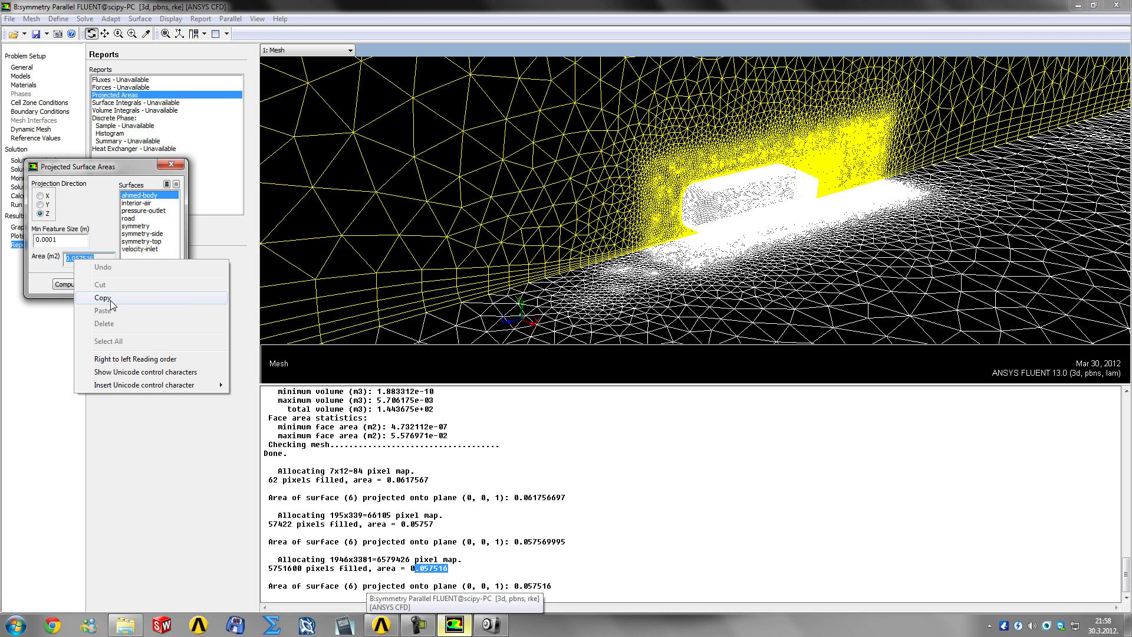
pyautogui.click(110, 300)
pyautogui.click(107, 284)
# - Paste 0.057516 as the reference area on the Reference Values page
pyautogui.click(37, 138)
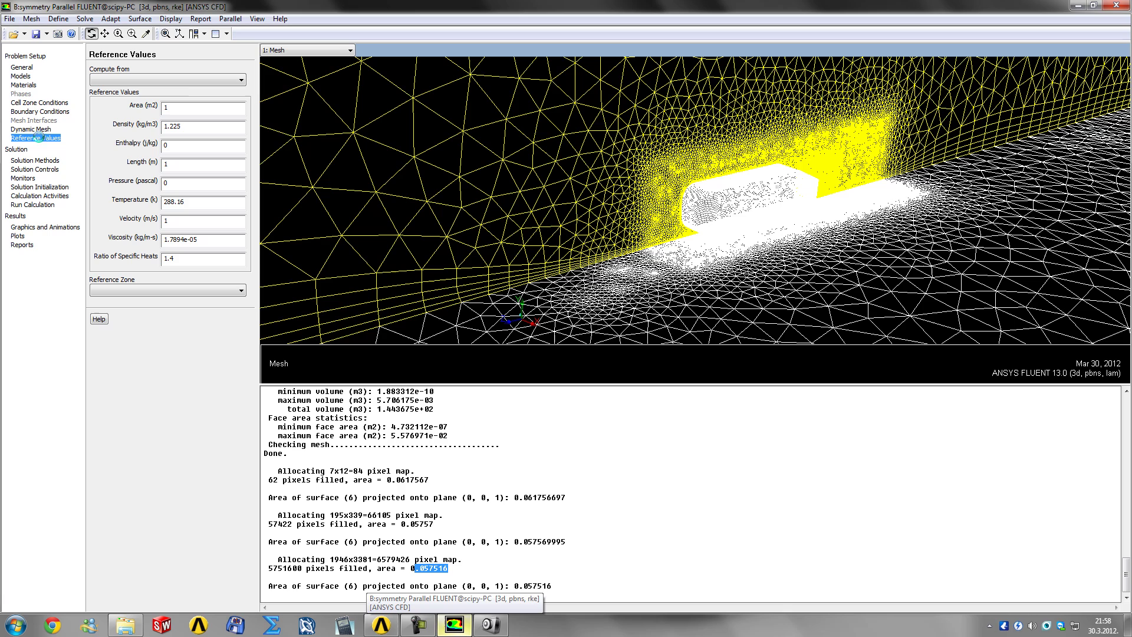
pyautogui.doubleClick(196, 107)
pyautogui.rightClick(177, 106)
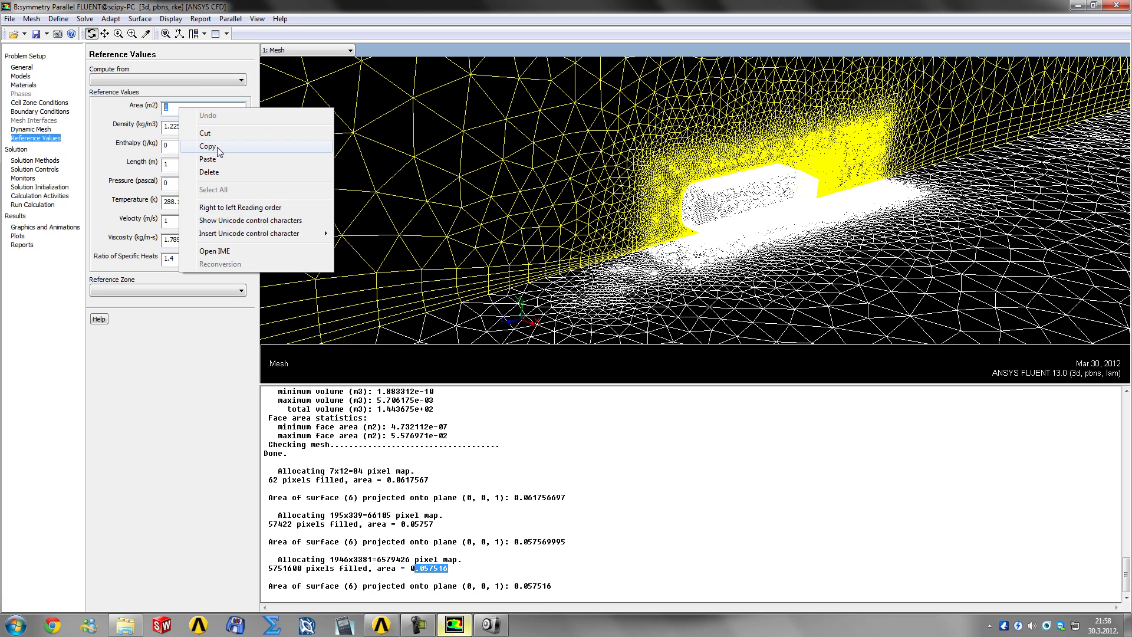
pyautogui.click(203, 158)
pyautogui.click(197, 128)
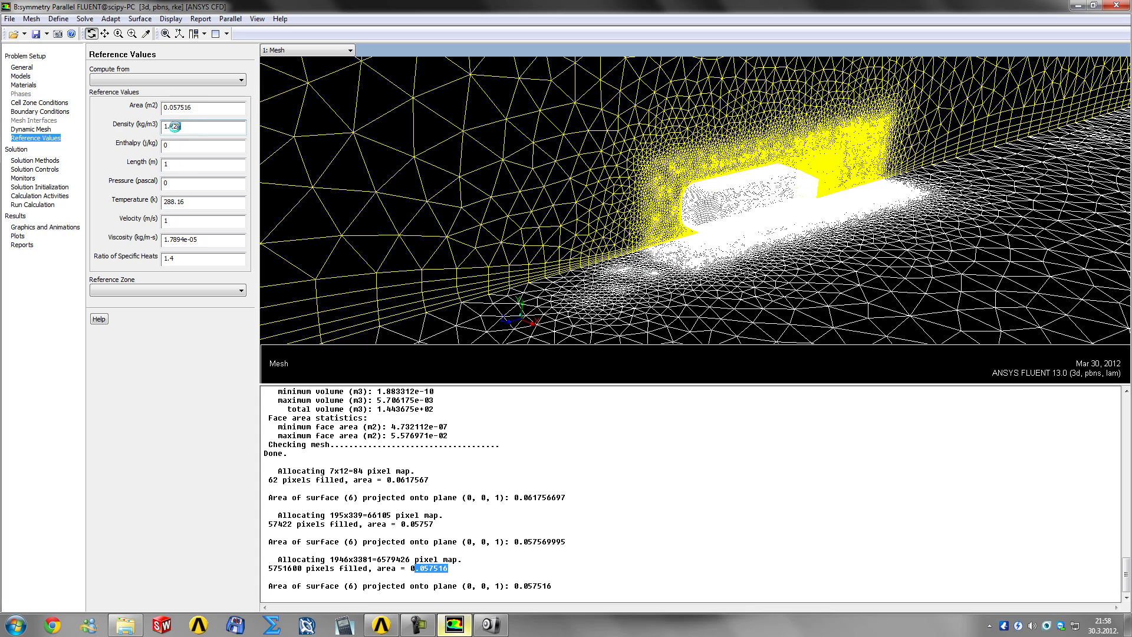
pyautogui.click(217, 107)
pyautogui.click(213, 164)
# - Compute references from velocity-inlet (velocity 40 m/s) with air as the reference zone
pyautogui.click(118, 77)
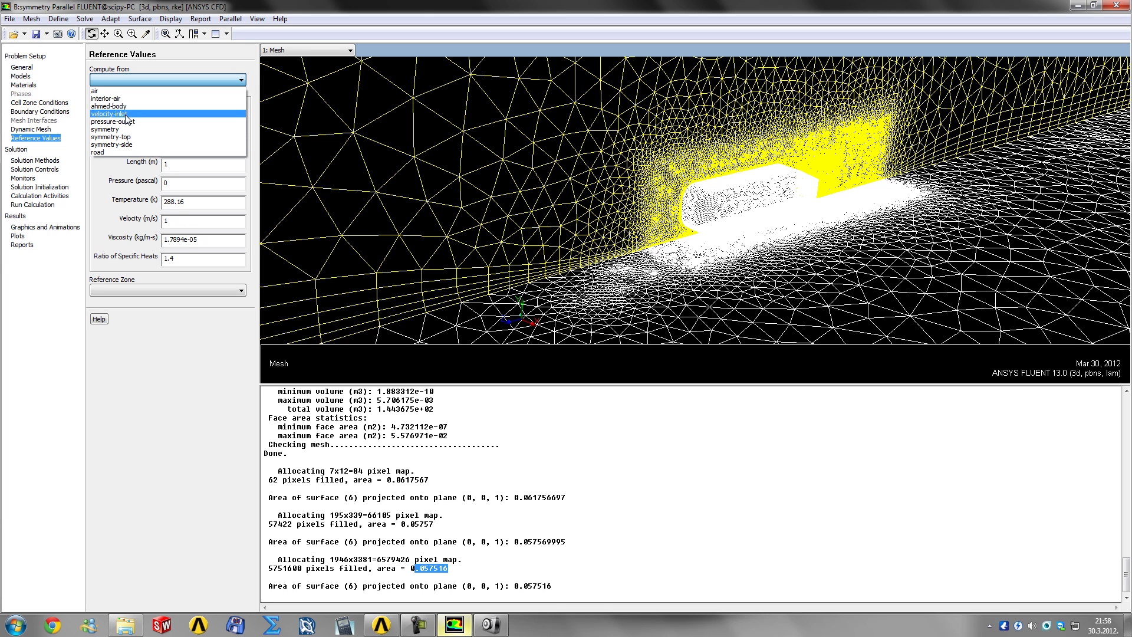
pyautogui.click(109, 114)
pyautogui.doubleClick(166, 220)
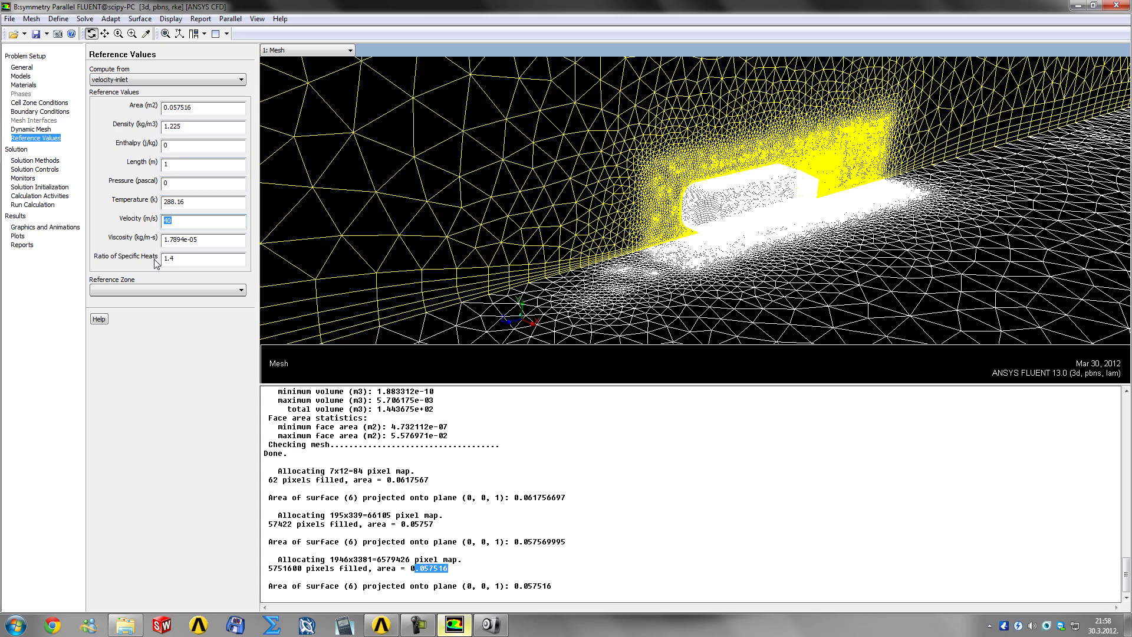
pyautogui.click(152, 289)
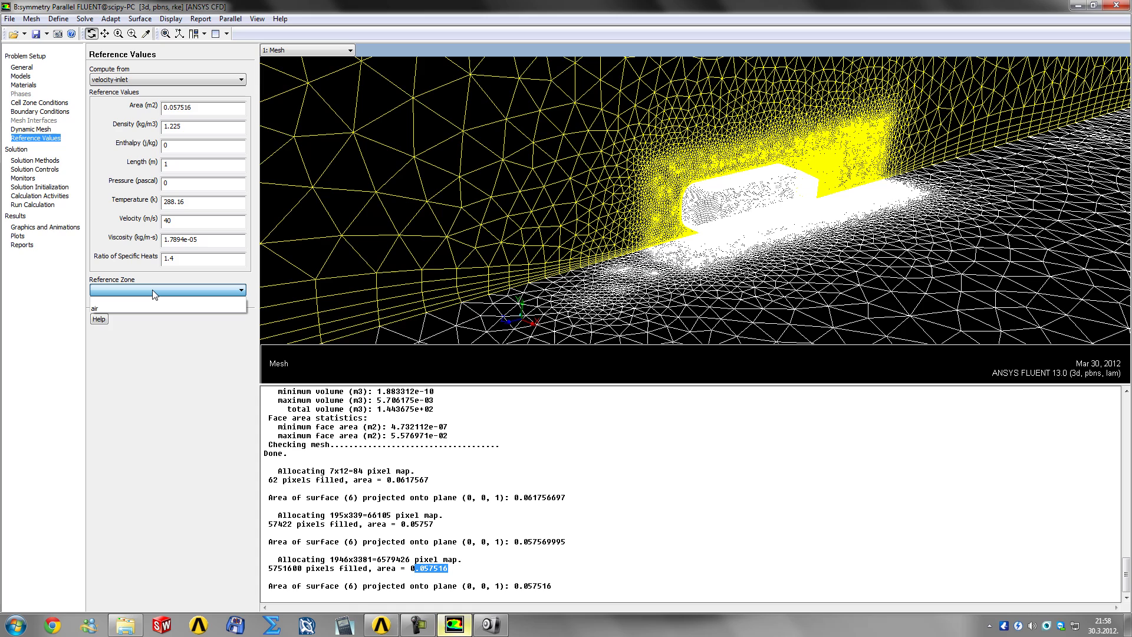
pyautogui.click(129, 309)
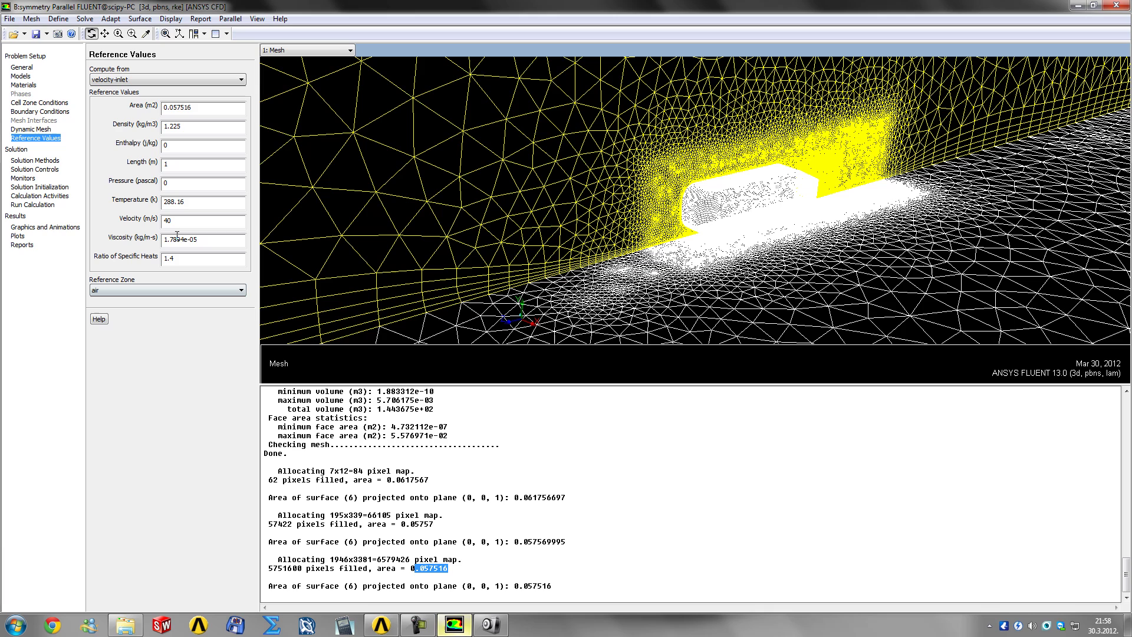
# - Go to Solution Methods and expand the Pressure-Velocity Coupling scheme list
pyautogui.click(28, 161)
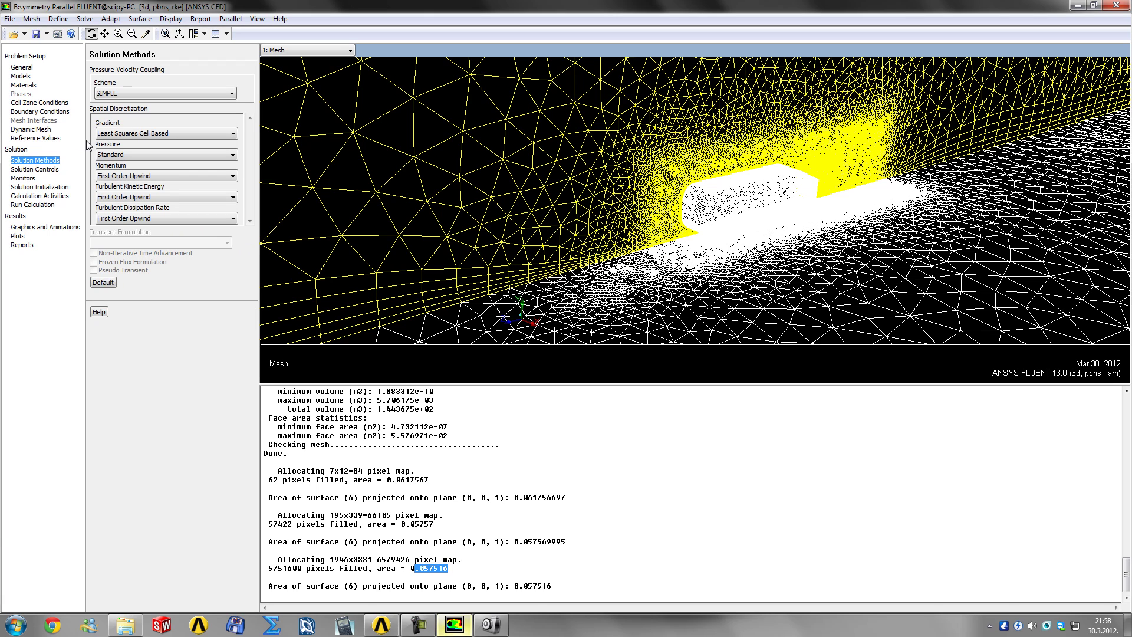
pyautogui.click(120, 93)
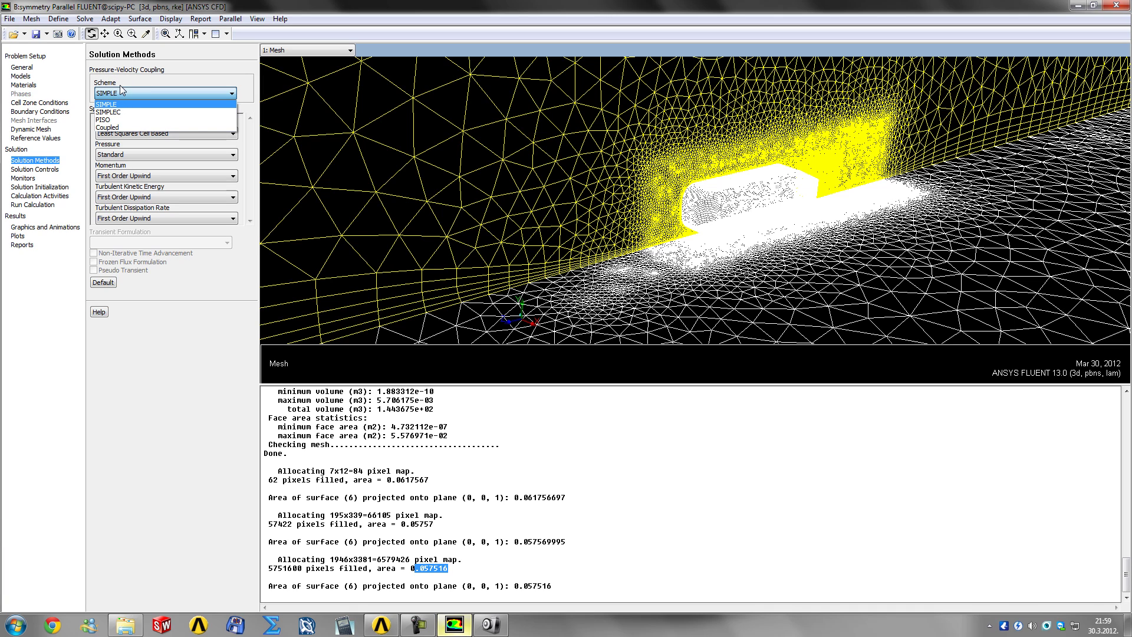
# - Choose Coupled as the pressure-velocity coupling scheme
pyautogui.click(117, 128)
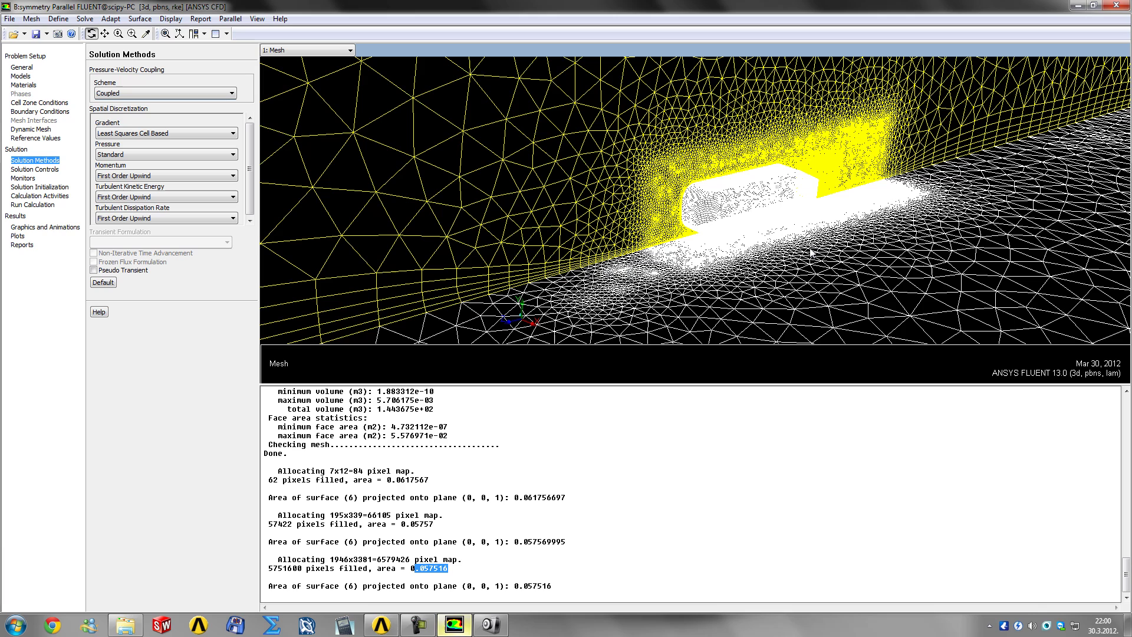
# - Change the pressure-velocity coupling scheme from Coupled back to SIMPLE
pyautogui.click(147, 93)
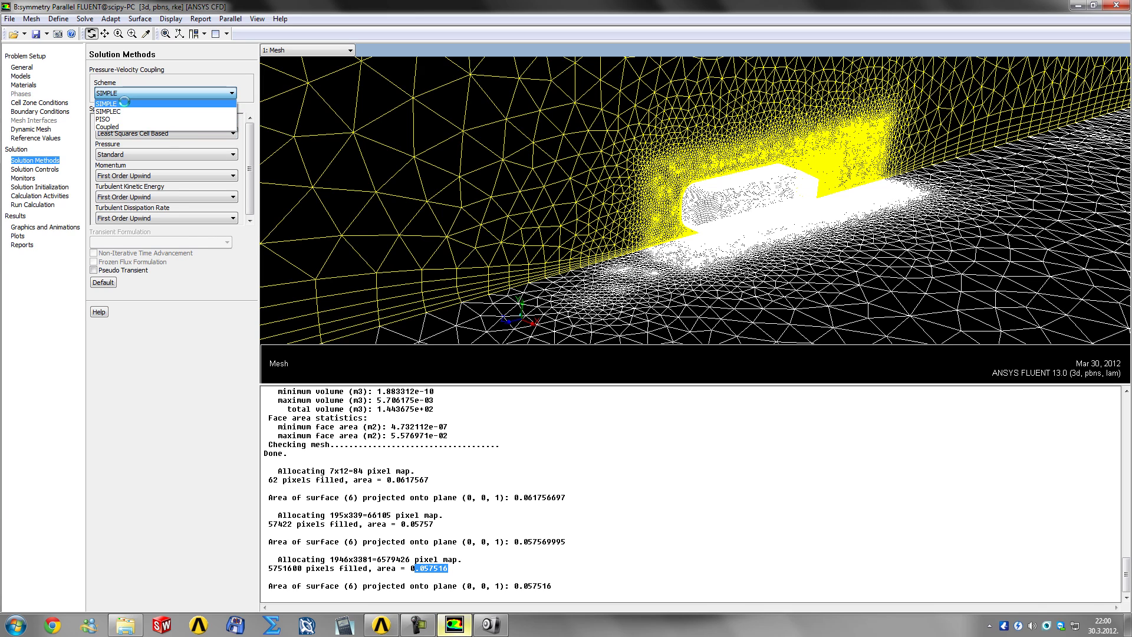
pyautogui.click(124, 101)
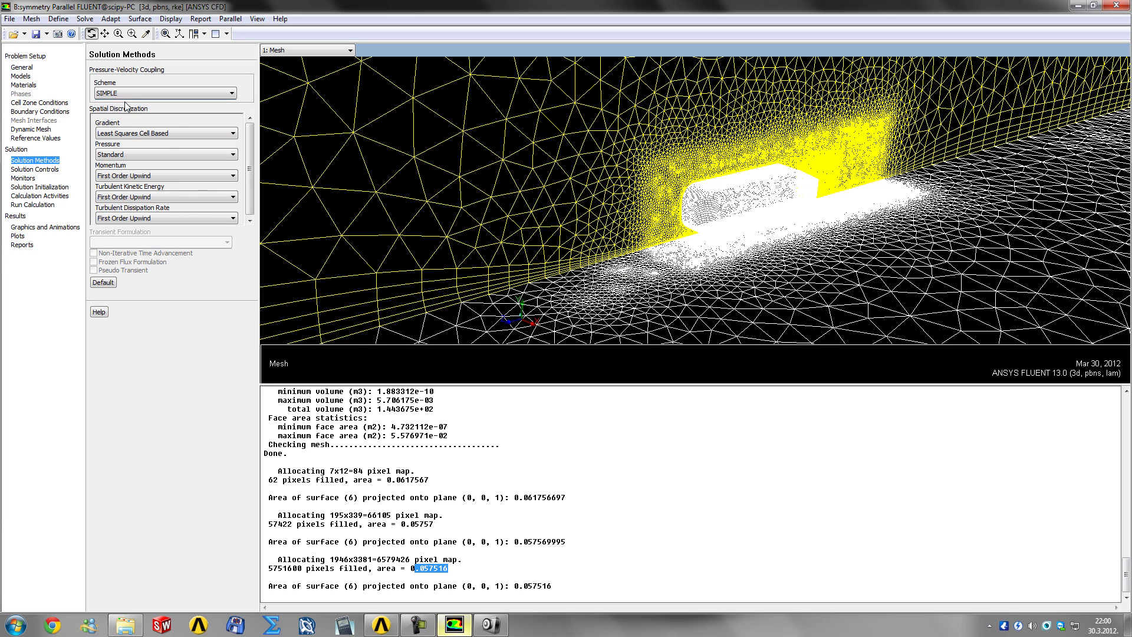